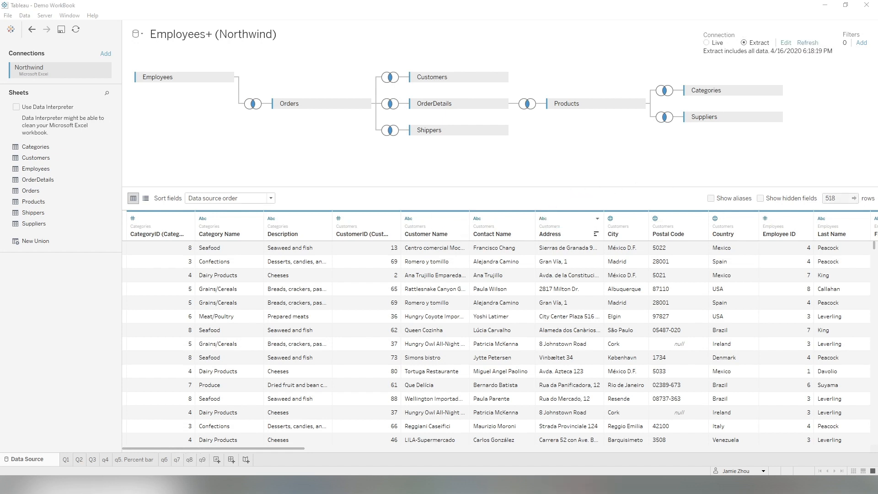
Read the assignment's instructions on saving workbooks to Tableau Public, following the help link in the browser.
{"action": "left_click_drag", "start_coordinate": [877, 109], "coordinate": [514, 61]}
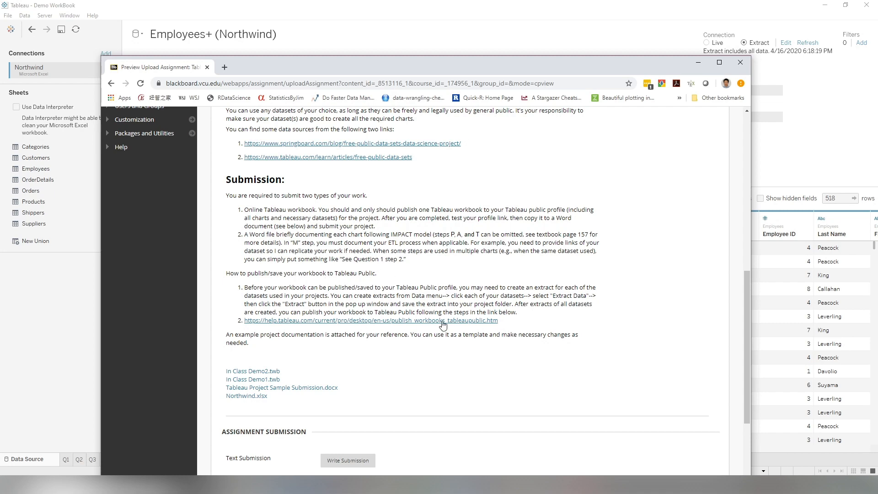
{"action": "left_click", "coordinate": [474, 321]}
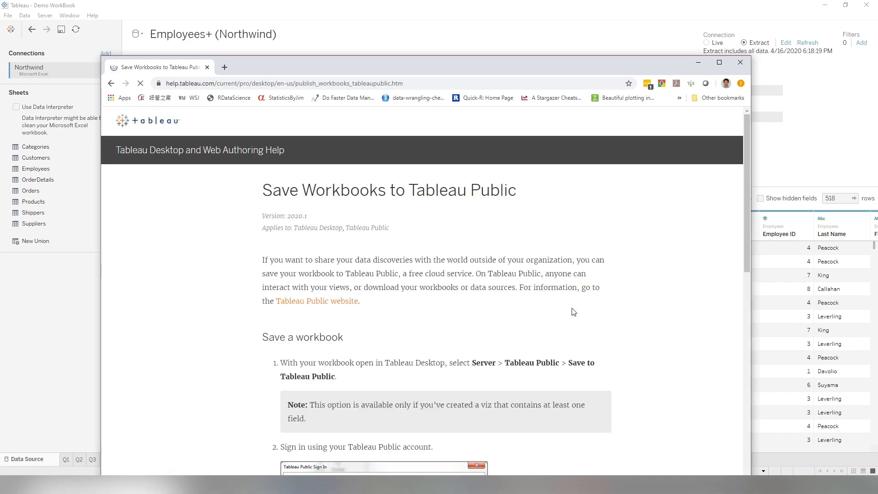
{"action": "scroll", "coordinate": [651, 337], "scroll_direction": "down", "scroll_amount": 8}
{"action": "scroll", "coordinate": [636, 338], "scroll_direction": "up", "scroll_amount": 5}
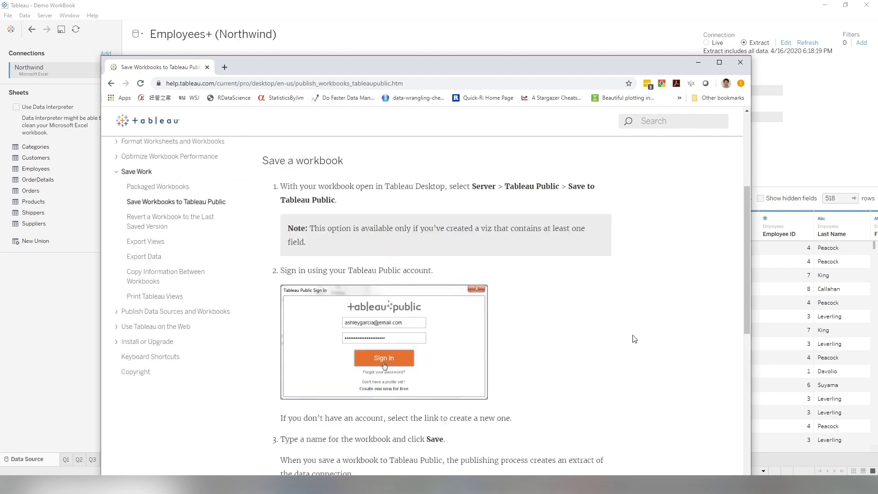
{"action": "scroll", "coordinate": [634, 339], "scroll_direction": "up", "scroll_amount": 4}
{"action": "left_click_drag", "start_coordinate": [308, 62], "coordinate": [877, 155]}
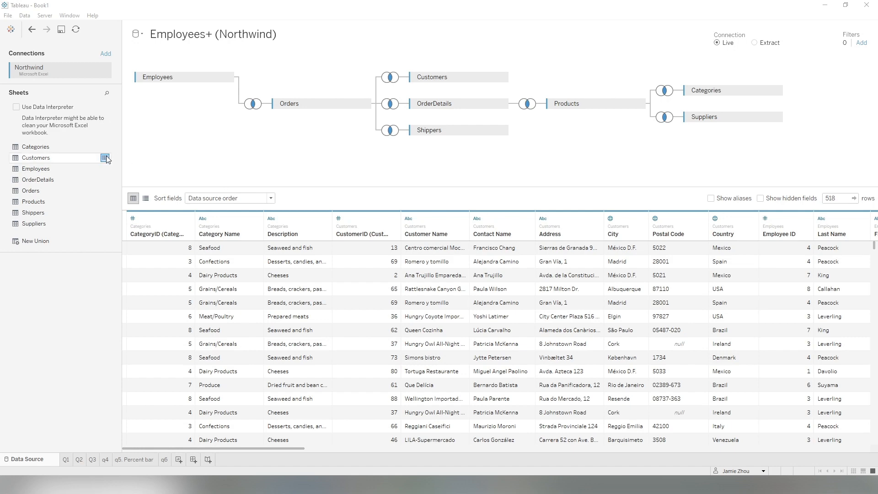
Review the existing worksheets Q1, Q2 and q6.
{"action": "left_click", "coordinate": [66, 460]}
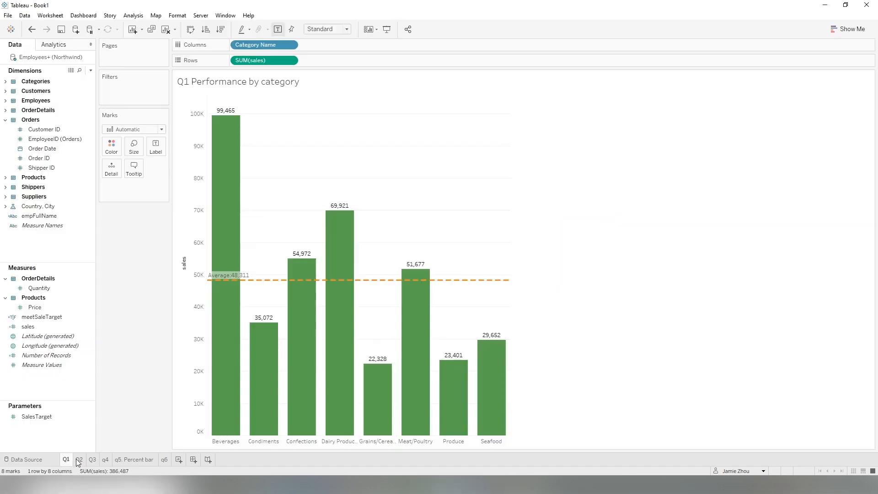
{"action": "left_click", "coordinate": [79, 459]}
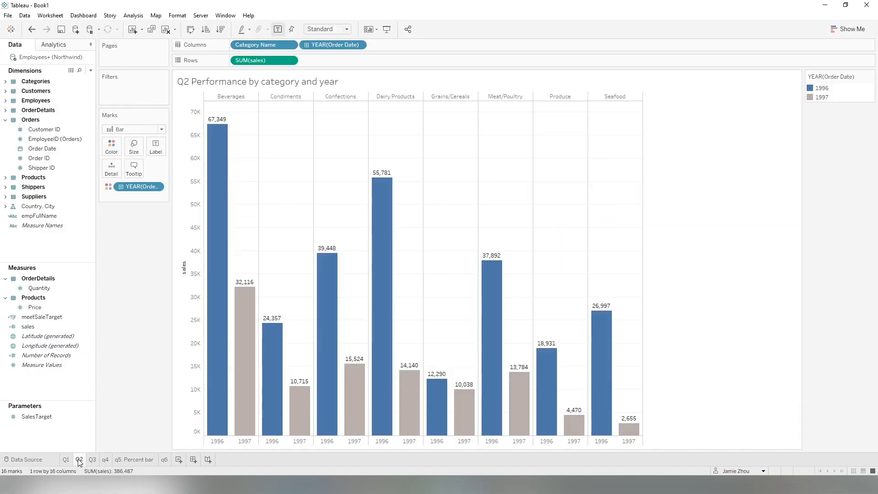
{"action": "left_click", "coordinate": [165, 460]}
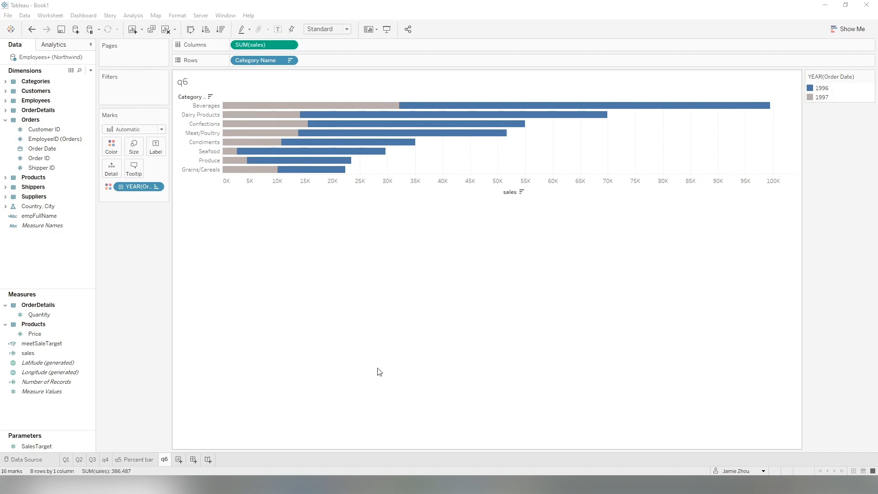
Connect a new text-file data source using ApplePopularity.csv.
{"action": "left_click", "coordinate": [24, 15]}
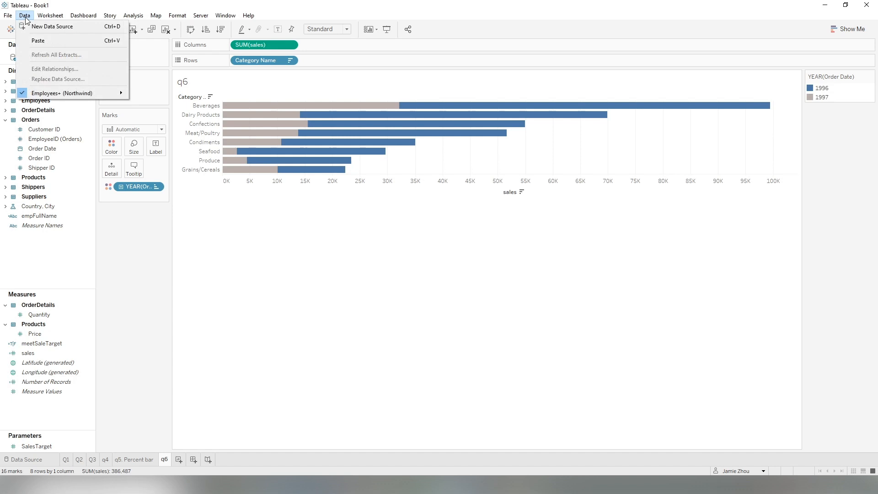
{"action": "left_click", "coordinate": [45, 27]}
{"action": "left_click", "coordinate": [353, 228]}
{"action": "left_click", "coordinate": [76, 30]}
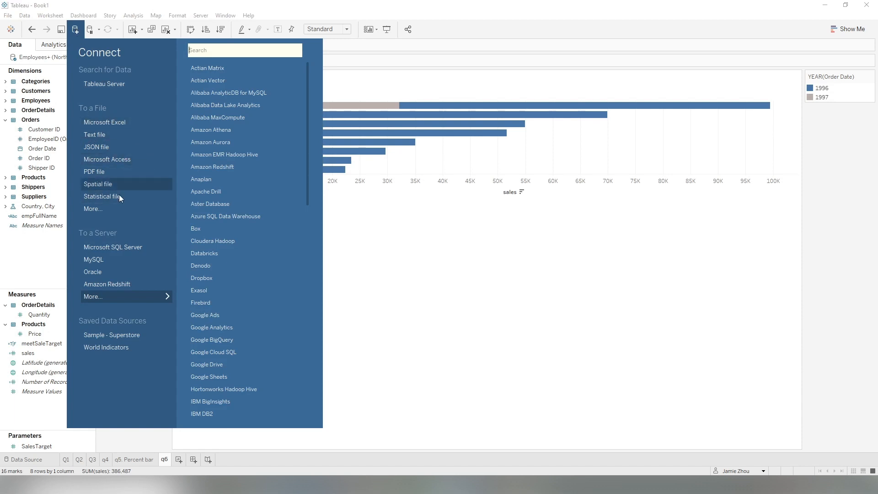
{"action": "left_click", "coordinate": [123, 135]}
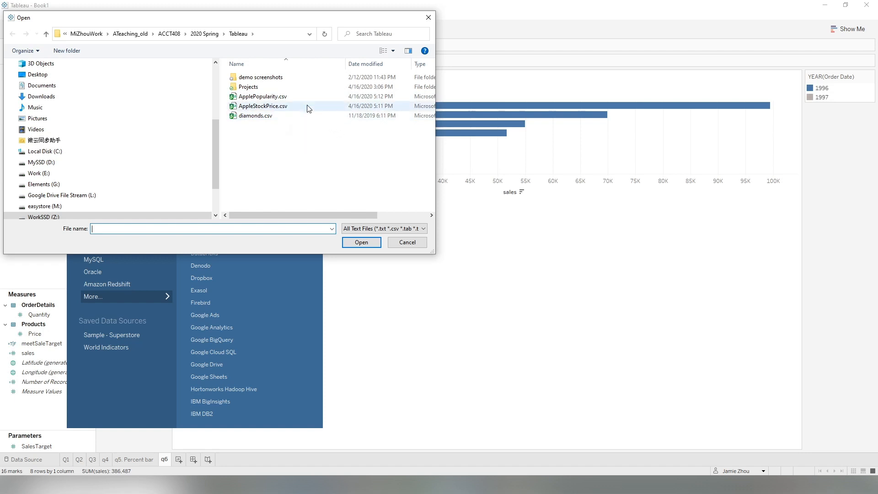
{"action": "left_click", "coordinate": [270, 97]}
{"action": "left_click", "coordinate": [361, 242]}
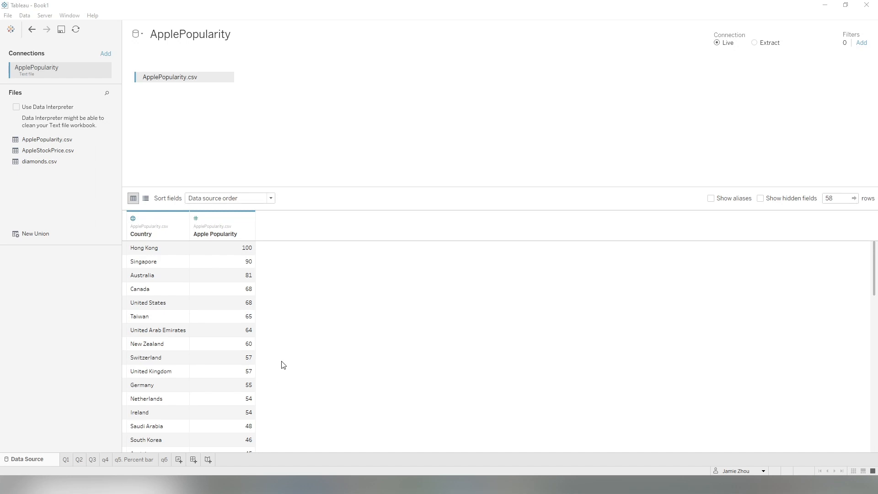
Create a new worksheet with Longitude and Latitude (generated) as columns and rows, and Country on Detail.
{"action": "left_click", "coordinate": [179, 460]}
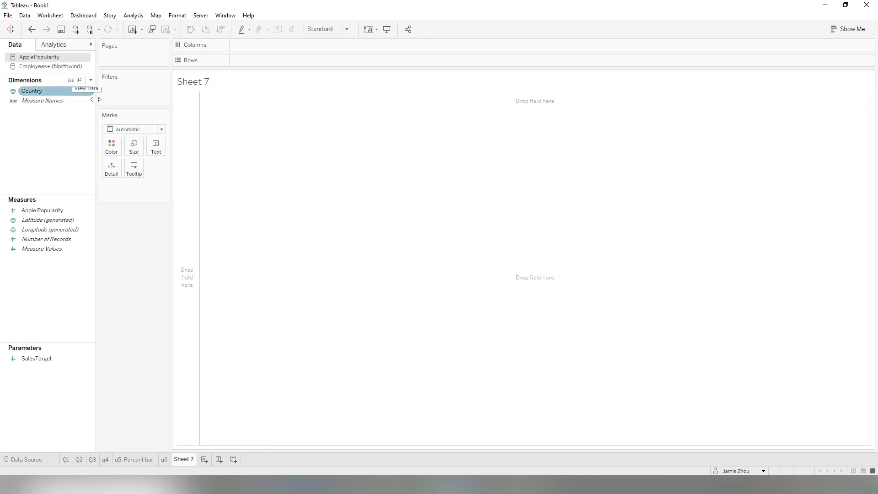
{"action": "left_click", "coordinate": [30, 91]}
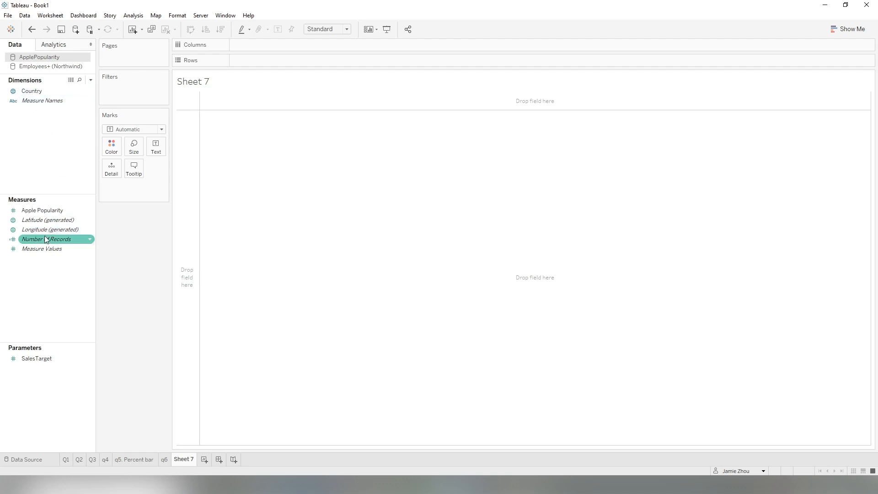
{"action": "left_click_drag", "start_coordinate": [40, 225], "coordinate": [280, 60]}
{"action": "left_click_drag", "start_coordinate": [49, 231], "coordinate": [295, 50]}
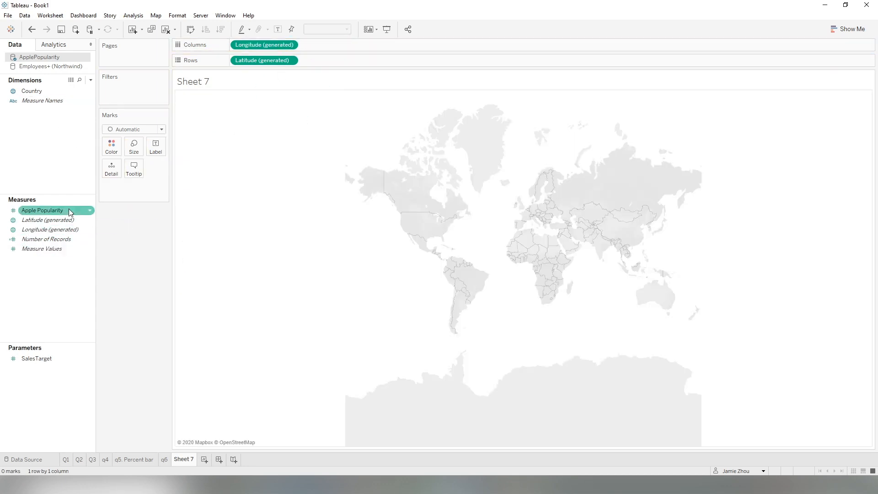
{"action": "left_click_drag", "start_coordinate": [30, 91], "coordinate": [110, 185]}
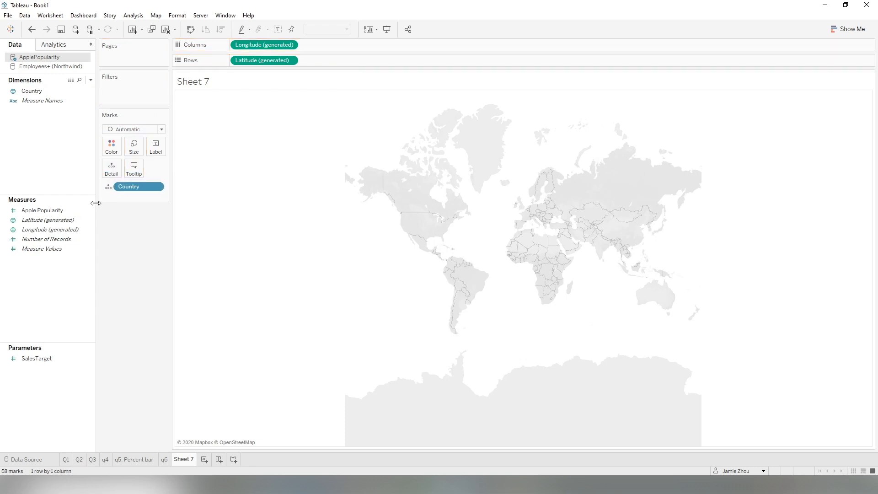
Label the marks with Apple Popularity and set the mark type to Map.
{"action": "left_click_drag", "start_coordinate": [40, 210], "coordinate": [156, 154]}
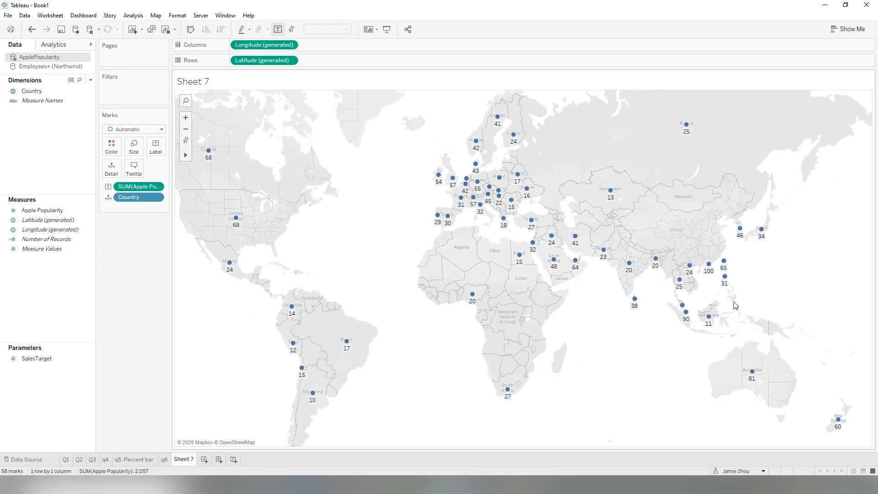
{"action": "left_click", "coordinate": [149, 133]}
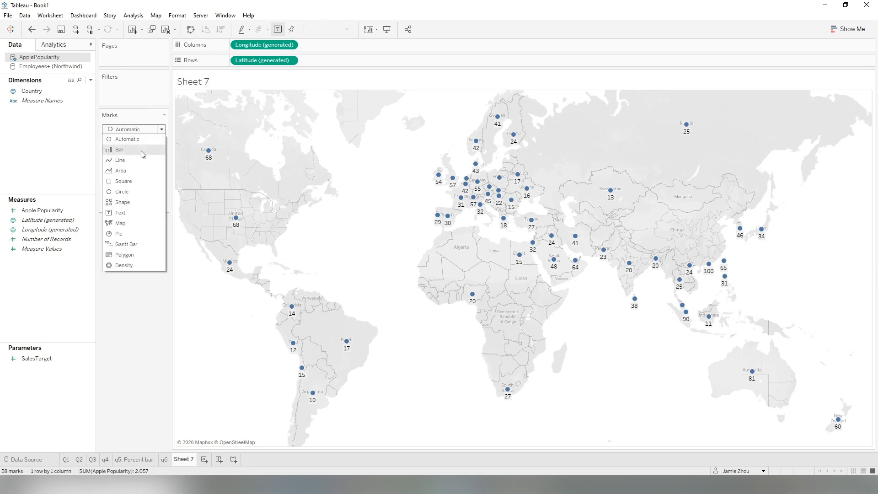
{"action": "left_click", "coordinate": [124, 225]}
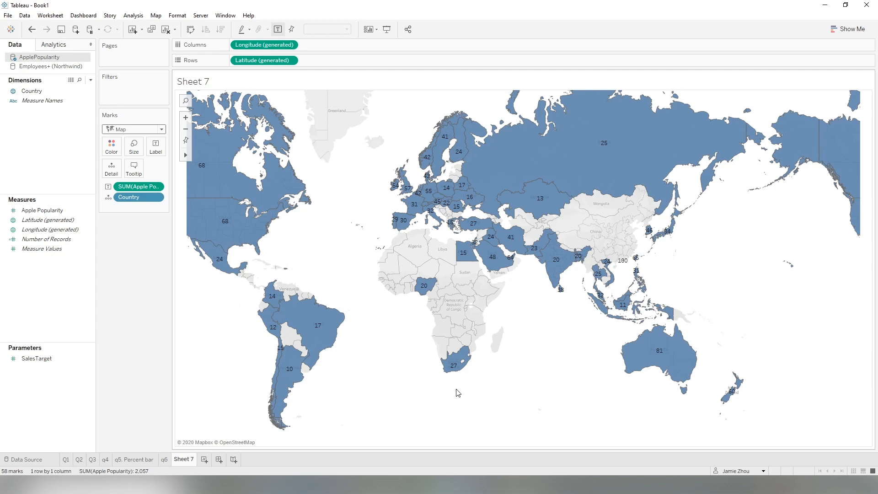
Rename the worksheet as q7.
{"action": "double_click", "coordinate": [182, 461]}
{"action": "type", "text": "q7"}
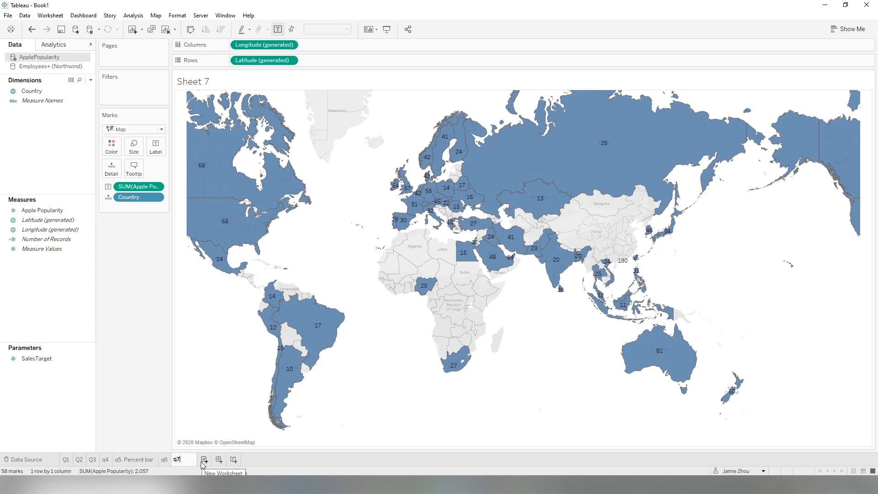
{"action": "left_click", "coordinate": [218, 388]}
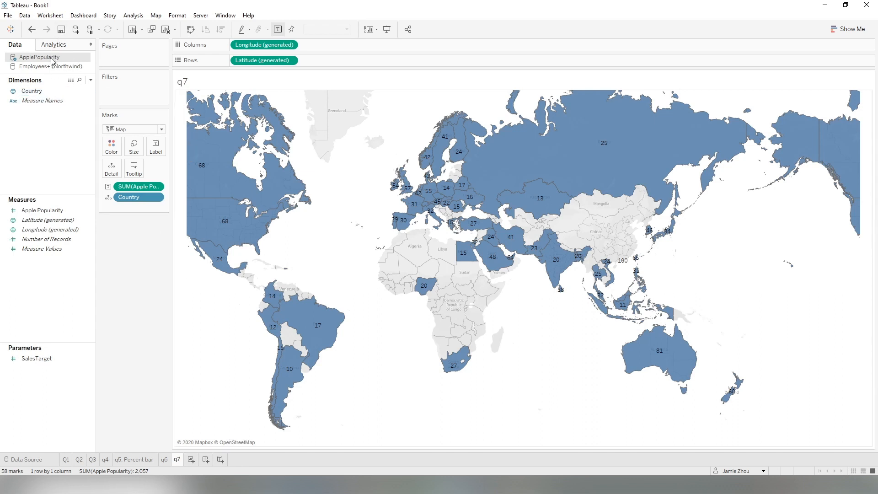
Add a new worksheet.
{"action": "left_click", "coordinate": [191, 459]}
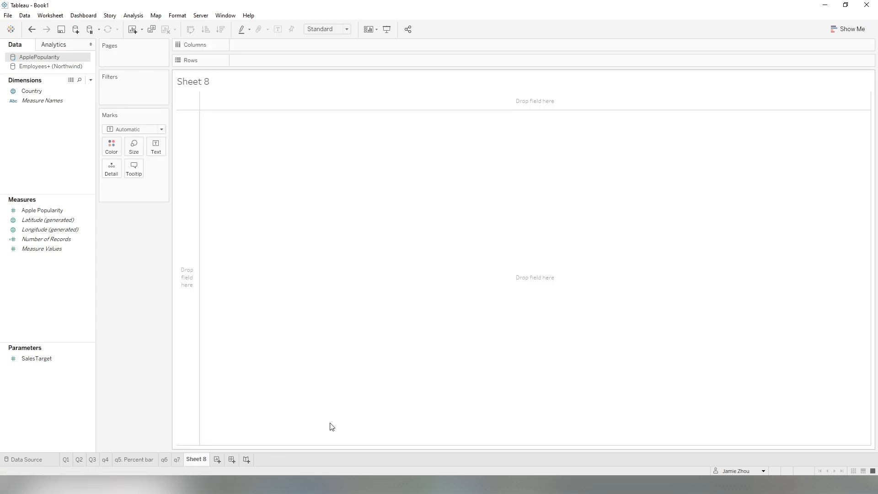
{"action": "left_click", "coordinate": [38, 67]}
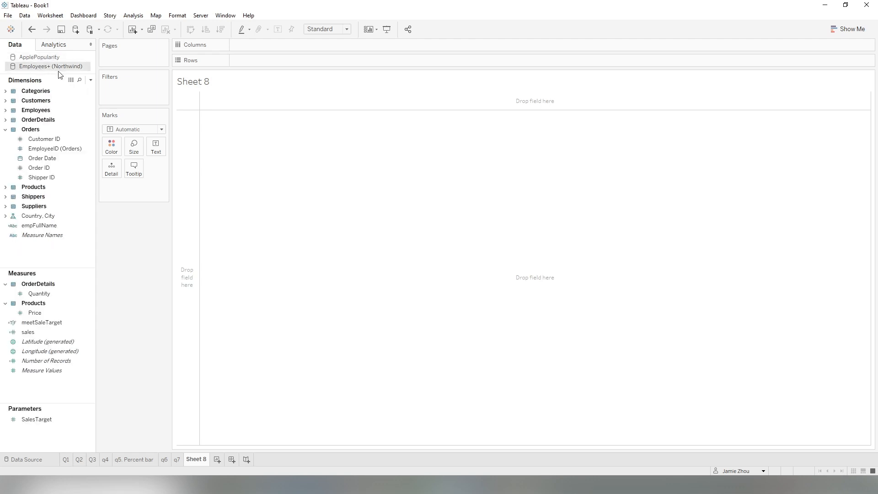
{"action": "left_click", "coordinate": [82, 227]}
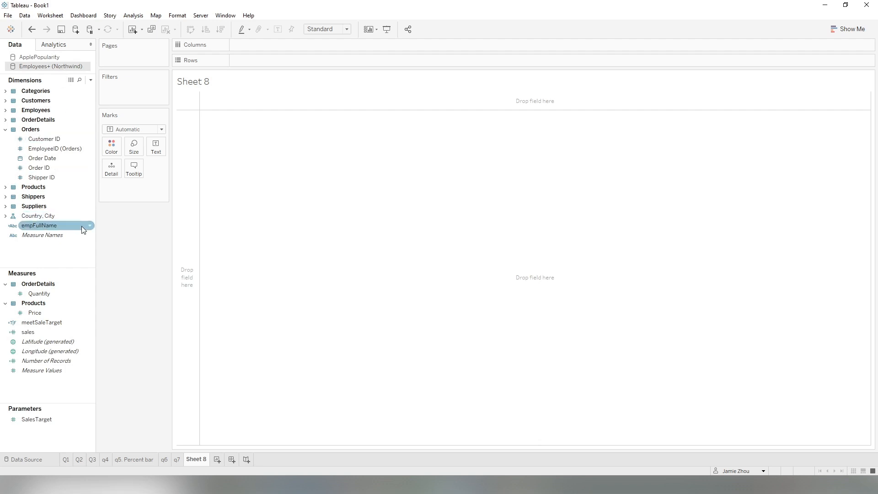
{"action": "left_click_drag", "start_coordinate": [69, 226], "coordinate": [156, 295]}
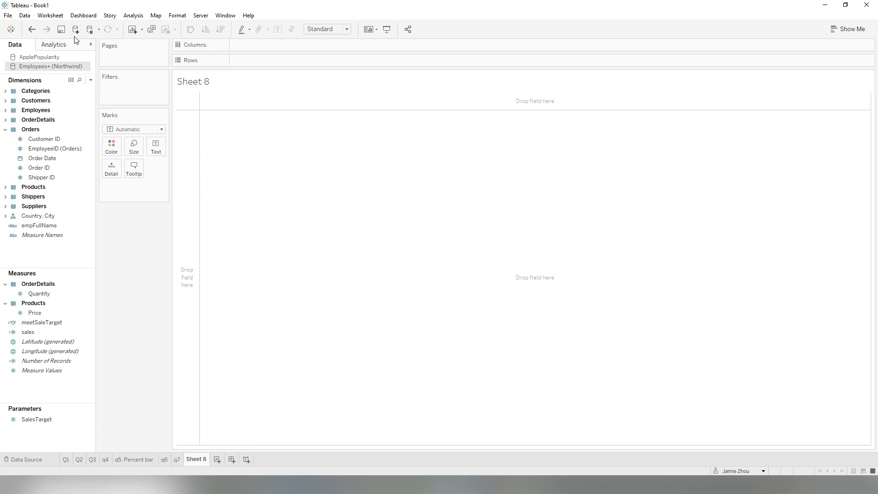
Connect another text-file data source using AppleStockPrice.csv.
{"action": "left_click", "coordinate": [25, 16]}
{"action": "left_click", "coordinate": [45, 26]}
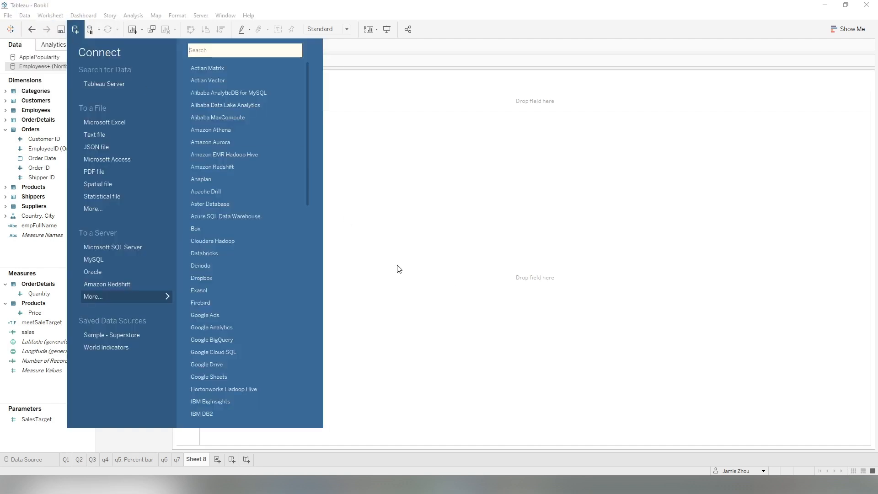
{"action": "left_click", "coordinate": [105, 135]}
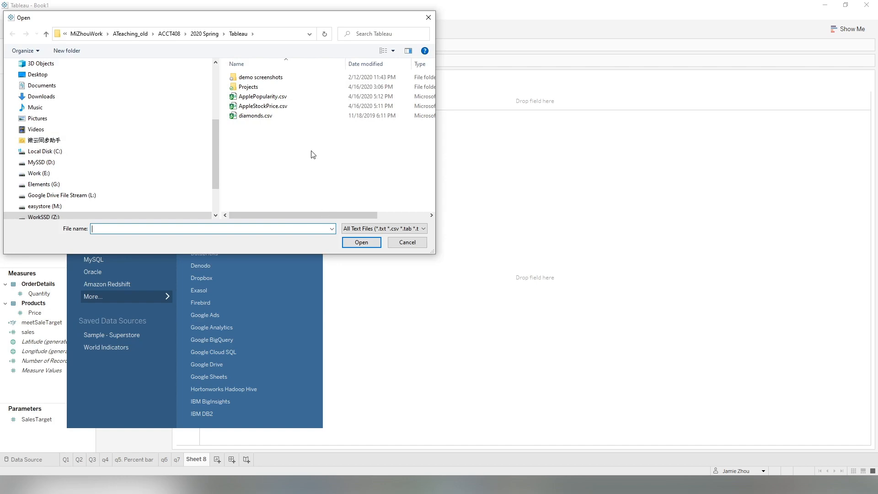
{"action": "left_click", "coordinate": [274, 107]}
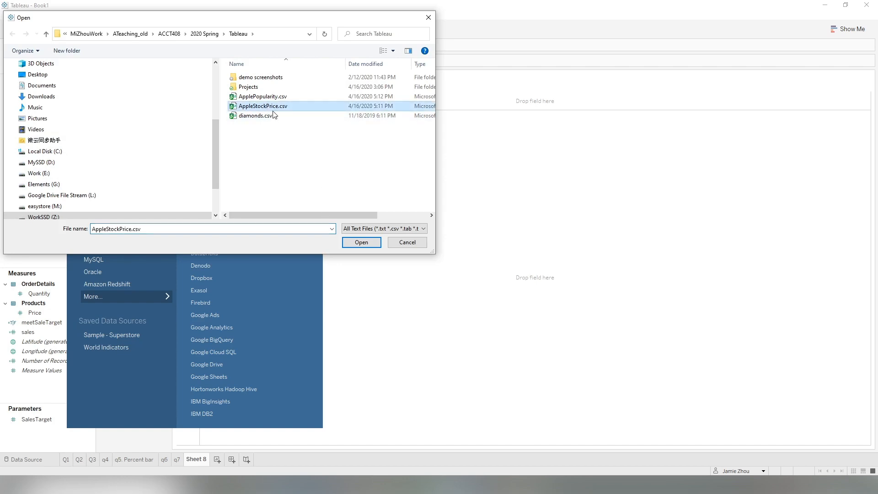
{"action": "left_click", "coordinate": [361, 241]}
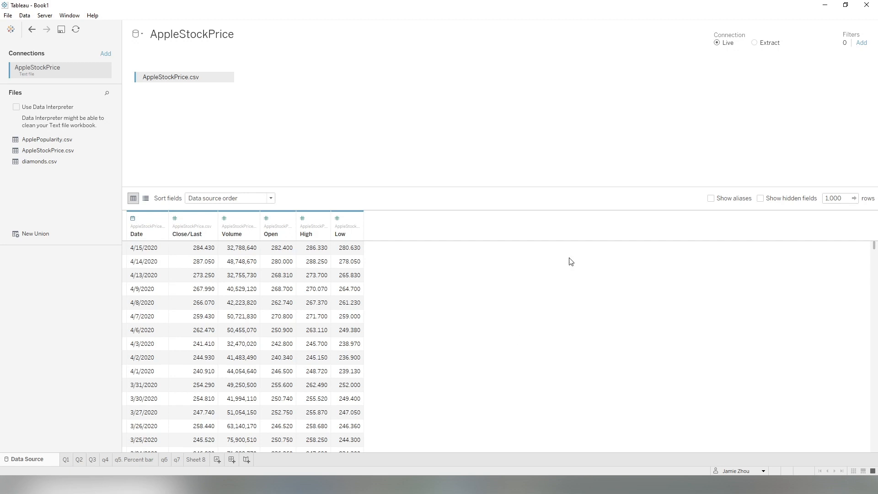
On Sheet 8, plot Date on Columns and Close/Last on Rows.
{"action": "left_click", "coordinate": [199, 459]}
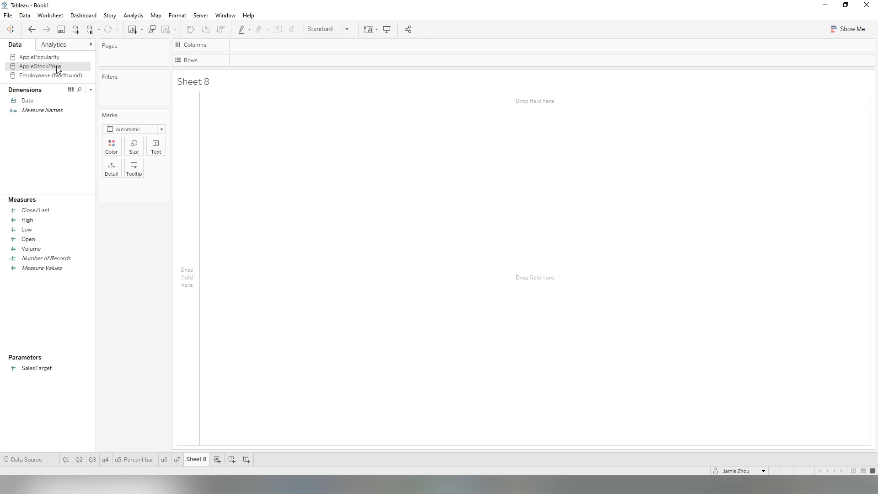
{"action": "left_click_drag", "start_coordinate": [53, 101], "coordinate": [67, 166]}
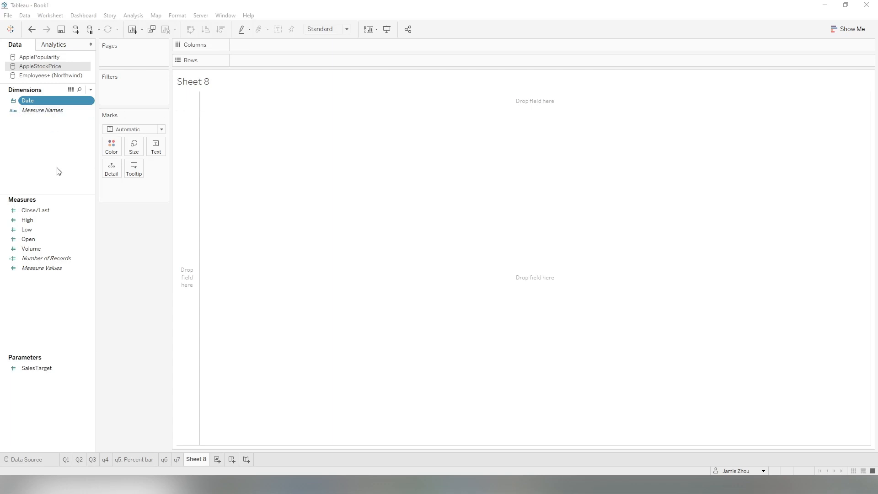
{"action": "left_click_drag", "start_coordinate": [36, 100], "coordinate": [276, 41]}
{"action": "left_click_drag", "start_coordinate": [45, 211], "coordinate": [303, 62]}
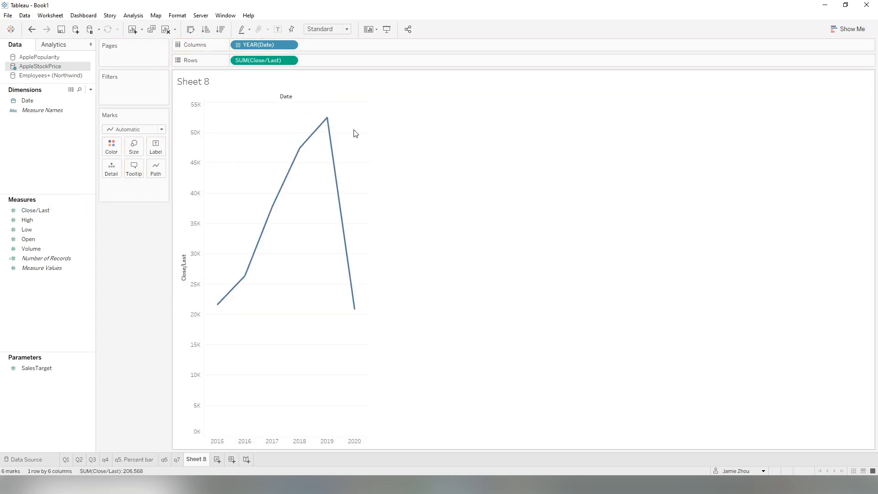
Change the Date field on Columns to continuous Day level.
{"action": "left_click", "coordinate": [290, 46]}
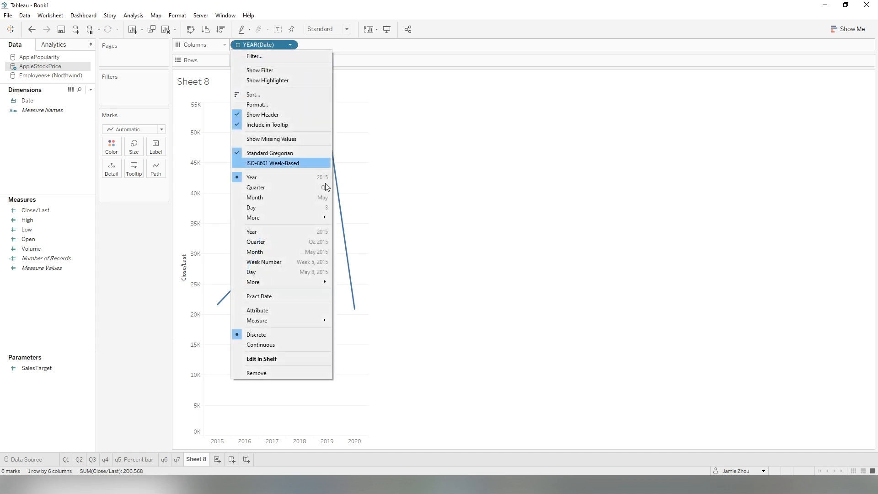
{"action": "left_click", "coordinate": [299, 273]}
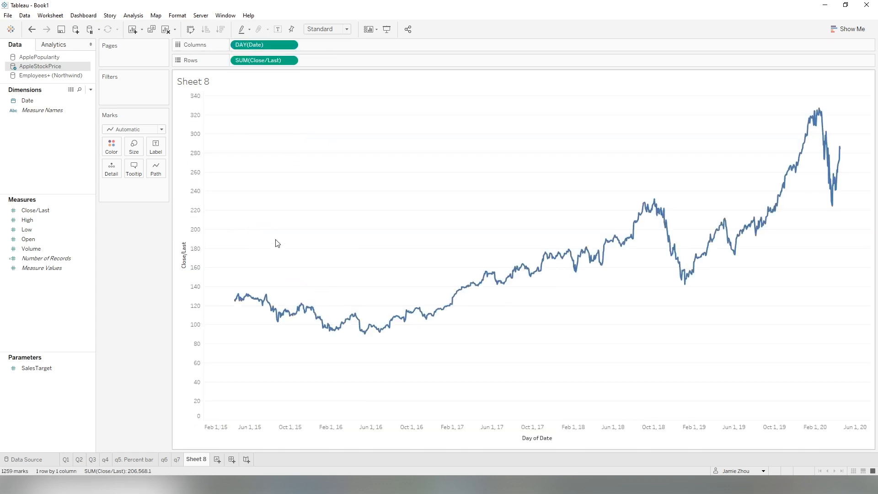
Rename the worksheet as q8.
{"action": "double_click", "coordinate": [197, 459]}
{"action": "type", "text": "q8"}
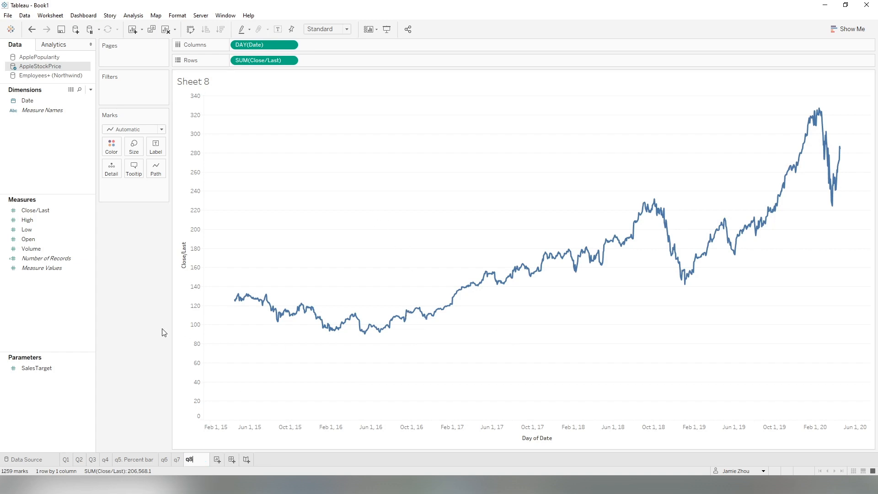
{"action": "key", "text": "Return"}
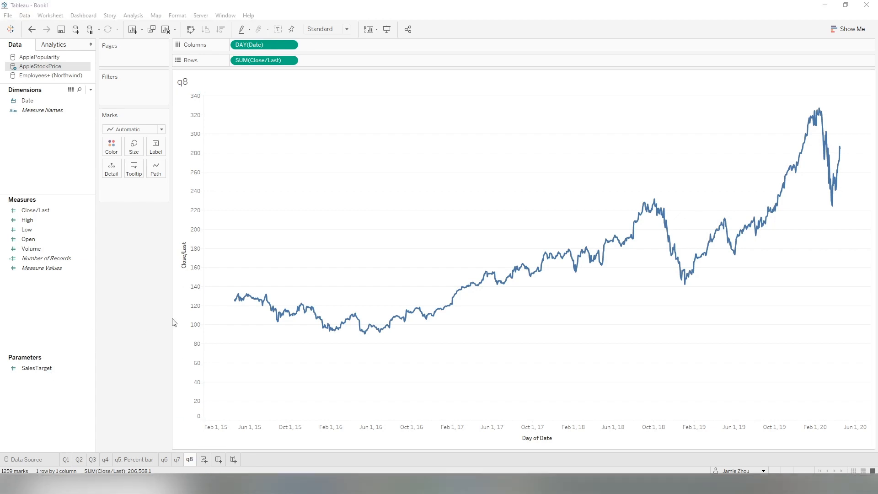
On a new sheet, switch to the Employees+ (Northwind) source and plot empFullName on Columns and sales on Rows.
{"action": "left_click", "coordinate": [204, 459]}
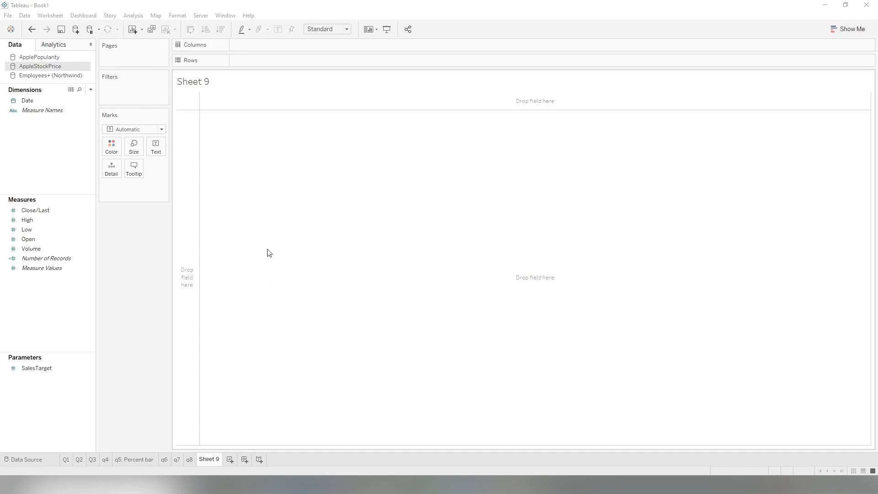
{"action": "left_click", "coordinate": [52, 77]}
{"action": "left_click_drag", "start_coordinate": [41, 235], "coordinate": [293, 45]}
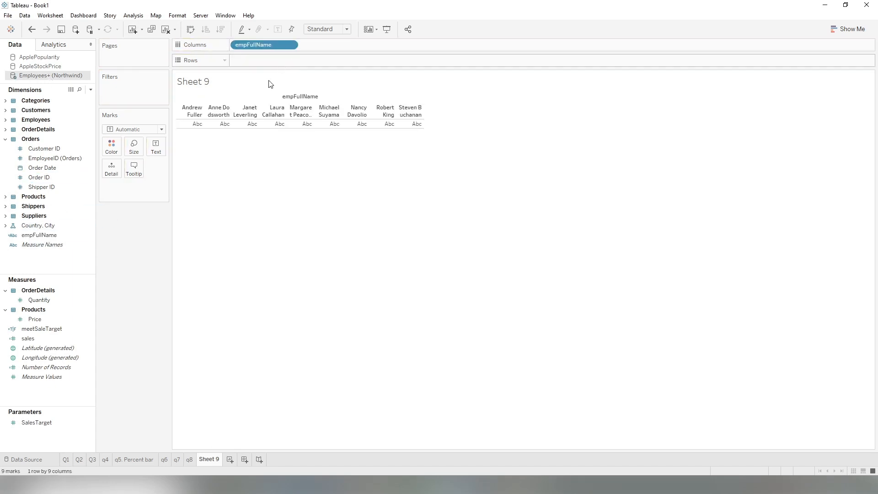
{"action": "left_click_drag", "start_coordinate": [28, 338], "coordinate": [296, 63]}
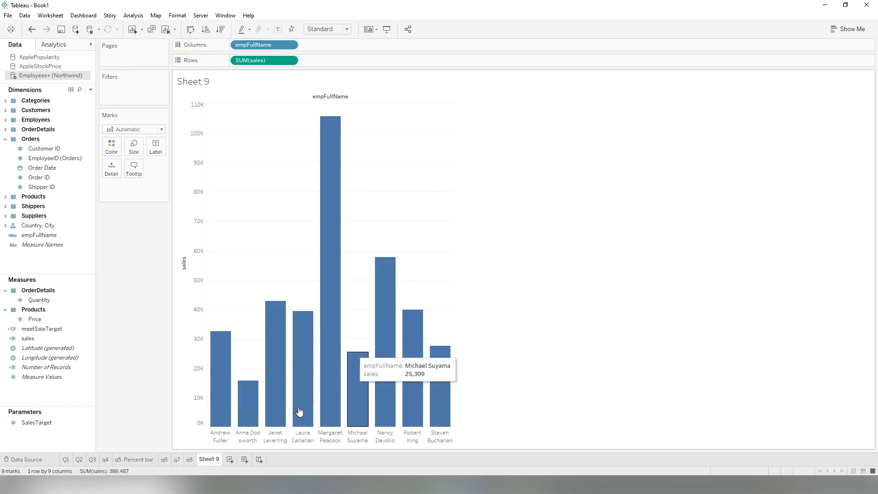
Rename the new worksheet as q9.
{"action": "double_click", "coordinate": [209, 459]}
{"action": "type", "text": "q9"}
{"action": "key", "text": "Return"}
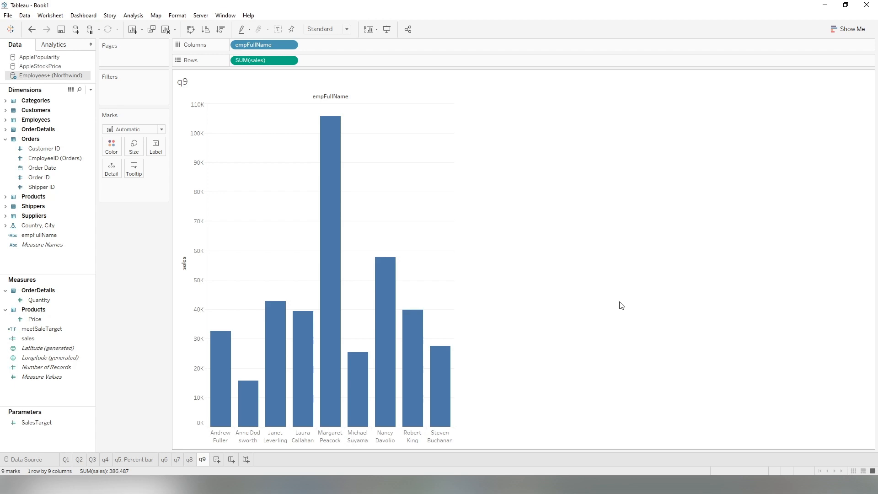
{"action": "left_click", "coordinate": [202, 17]}
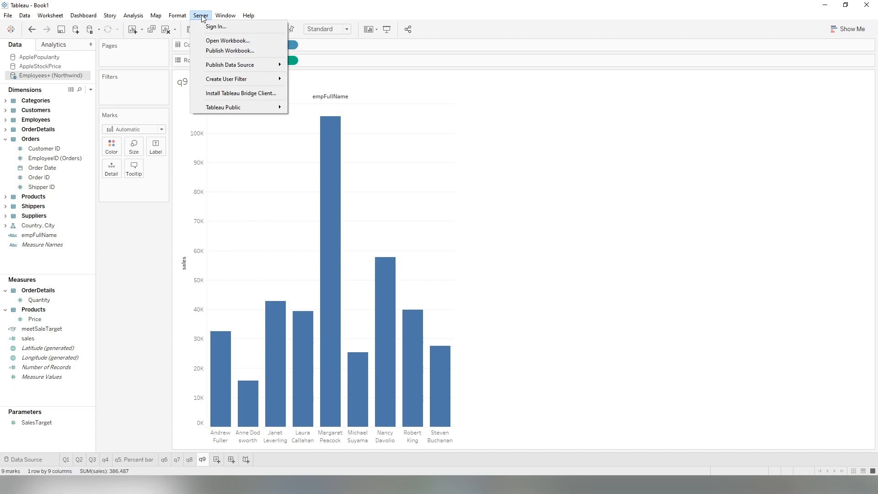
{"action": "left_click", "coordinate": [237, 51]}
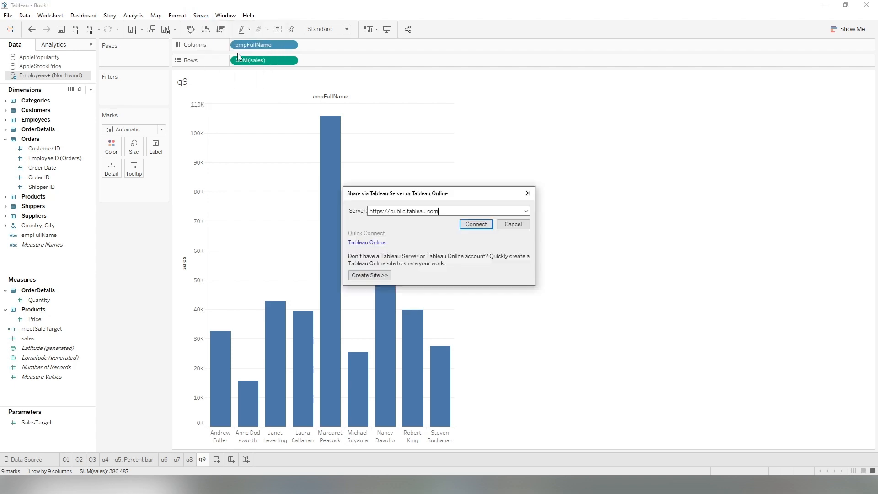
{"action": "left_click", "coordinate": [453, 210]}
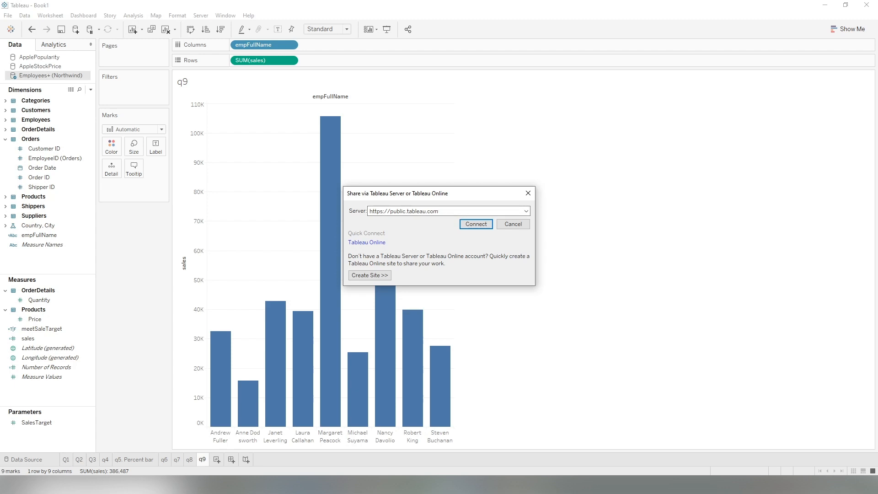
{"action": "key", "text": "Return"}
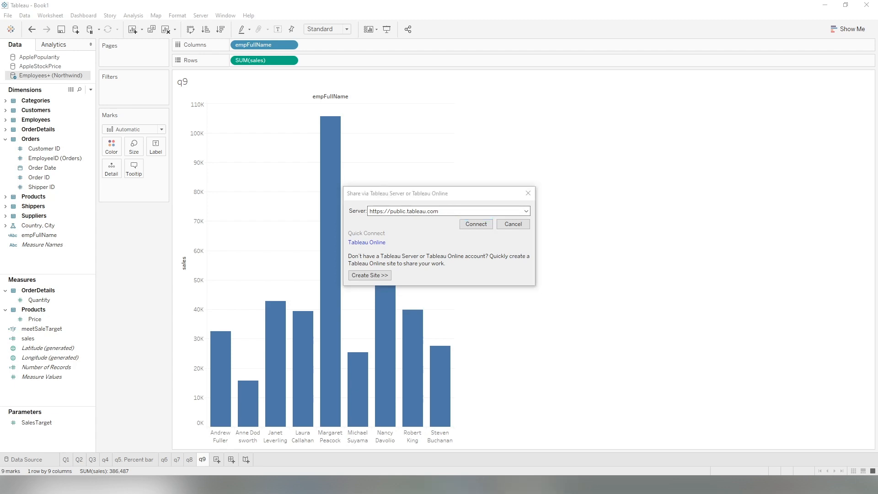
{"action": "left_click", "coordinate": [462, 212]}
{"action": "key", "text": "ctrl+a"}
{"action": "type", "text": "https://public.tableau.com/profile/jamiezhouvcuacct408#!"}
{"action": "left_click", "coordinate": [477, 224]}
Sign in to Tableau Public with the account e-mail and password, then close the publishing dialog.
{"action": "left_click", "coordinate": [395, 197]}
{"action": "left_click", "coordinate": [395, 198]}
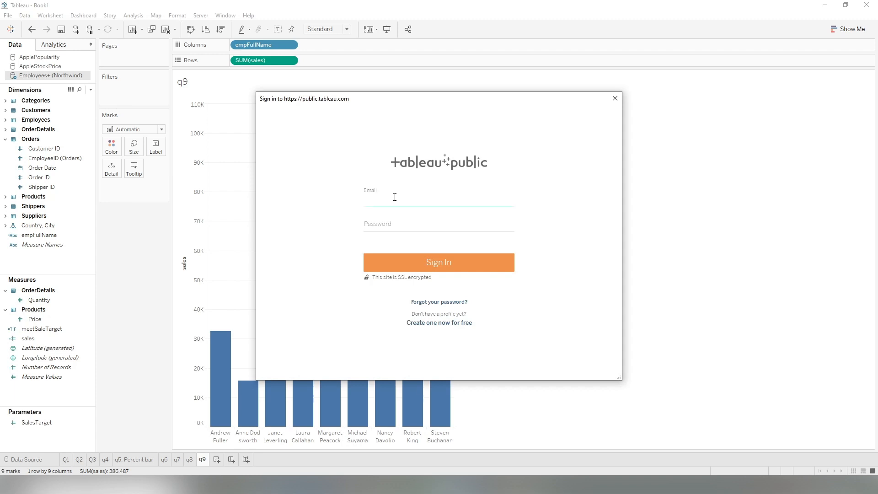
{"action": "key", "text": "Tab"}
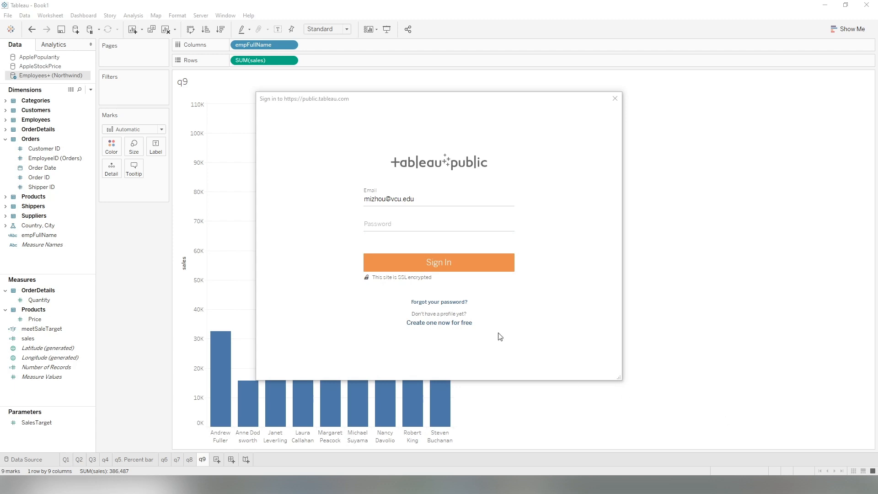
{"action": "left_click", "coordinate": [397, 226]}
{"action": "key", "text": "ctrl+v"}
{"action": "left_click", "coordinate": [446, 269]}
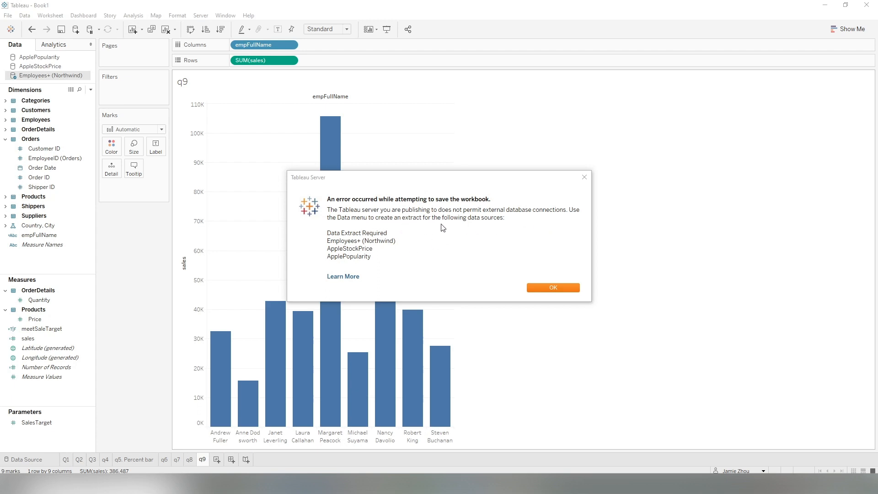
{"action": "left_click", "coordinate": [557, 290]}
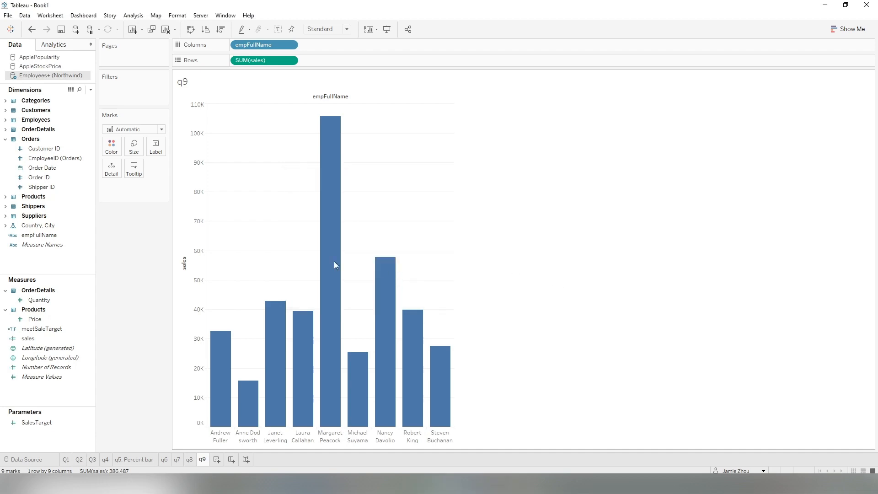
Switch the Employees+ (Northwind) connection to Extract with default settings and save it as Employees+ (Northwind).hyper.
{"action": "left_click", "coordinate": [24, 459]}
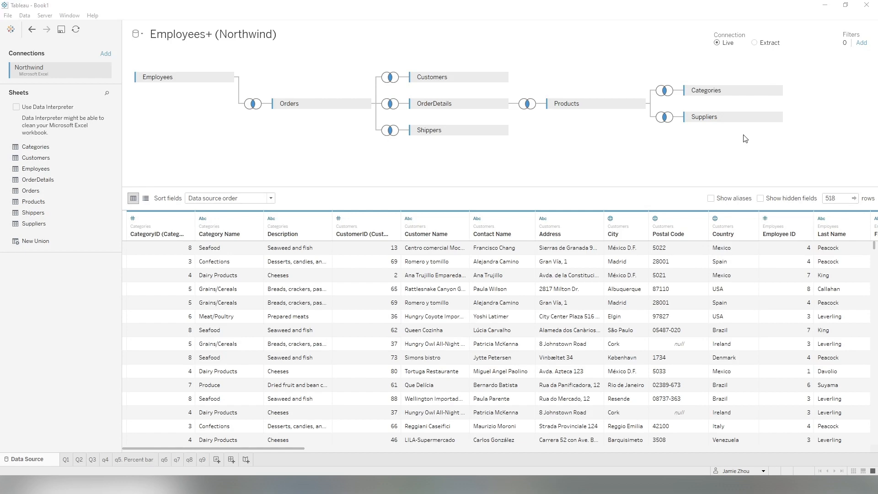
{"action": "left_click", "coordinate": [755, 43]}
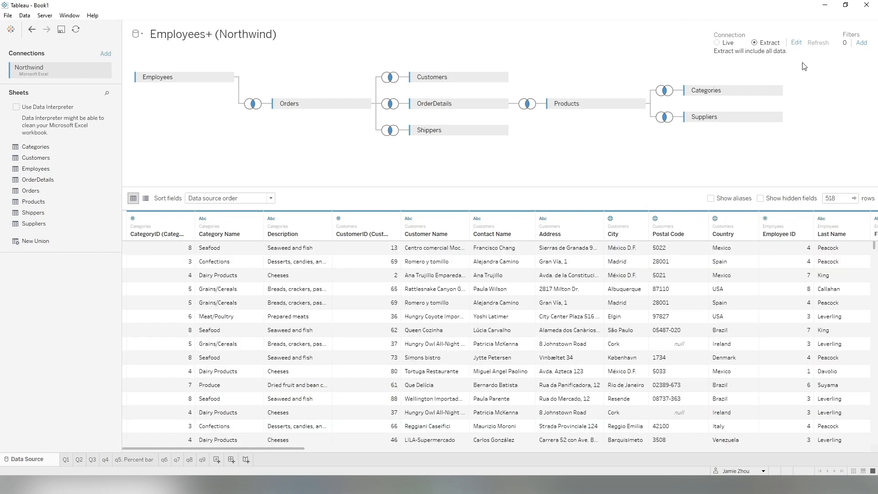
{"action": "left_click", "coordinate": [796, 44]}
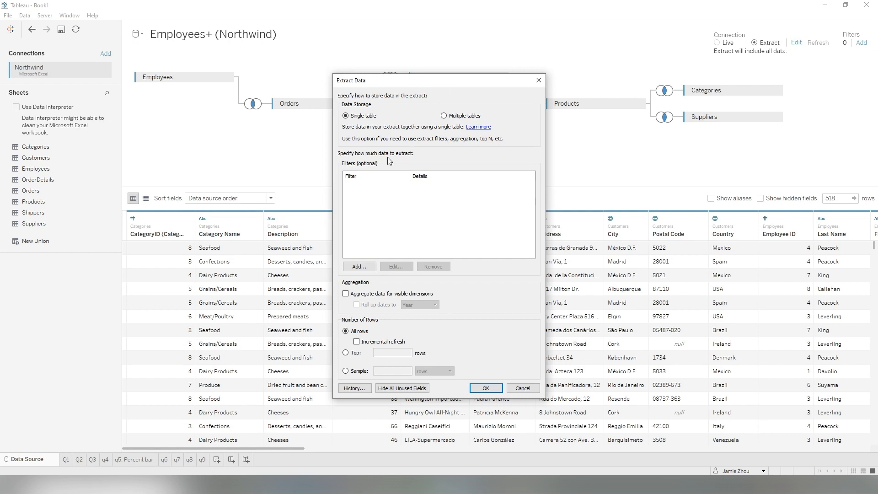
{"action": "left_click_drag", "start_coordinate": [443, 80], "coordinate": [412, 172]}
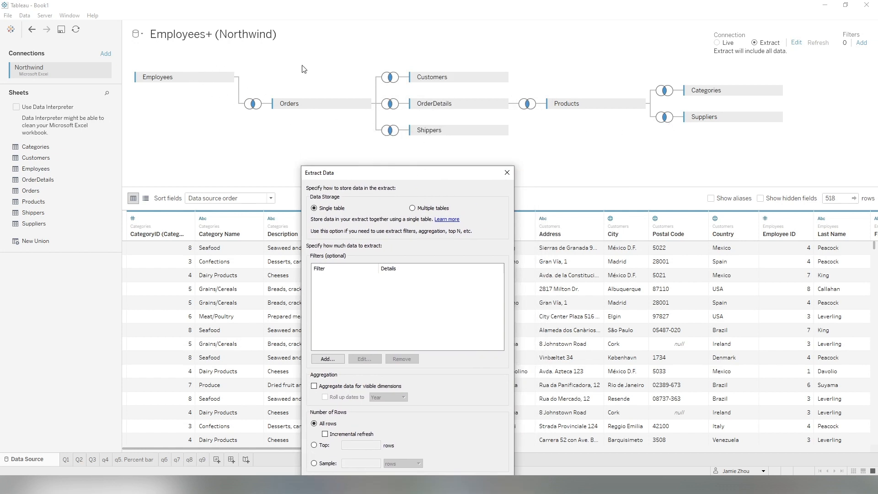
{"action": "left_click_drag", "start_coordinate": [428, 176], "coordinate": [421, 54]}
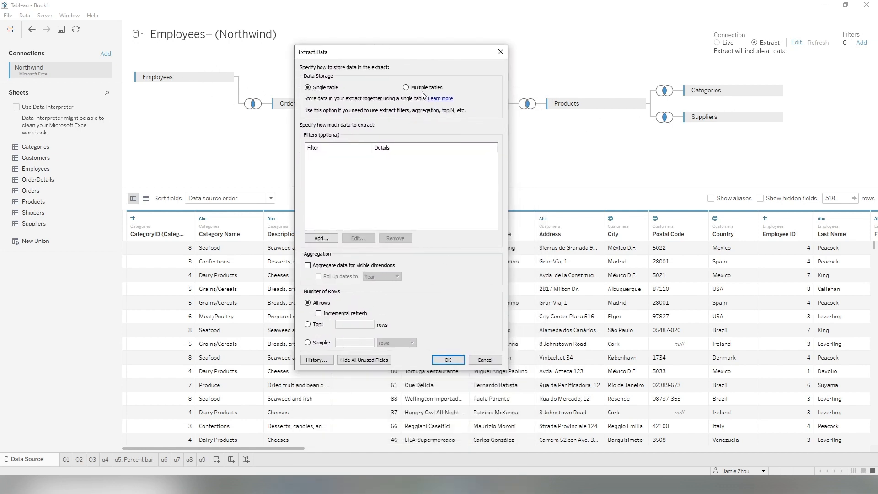
{"action": "left_click", "coordinate": [453, 363]}
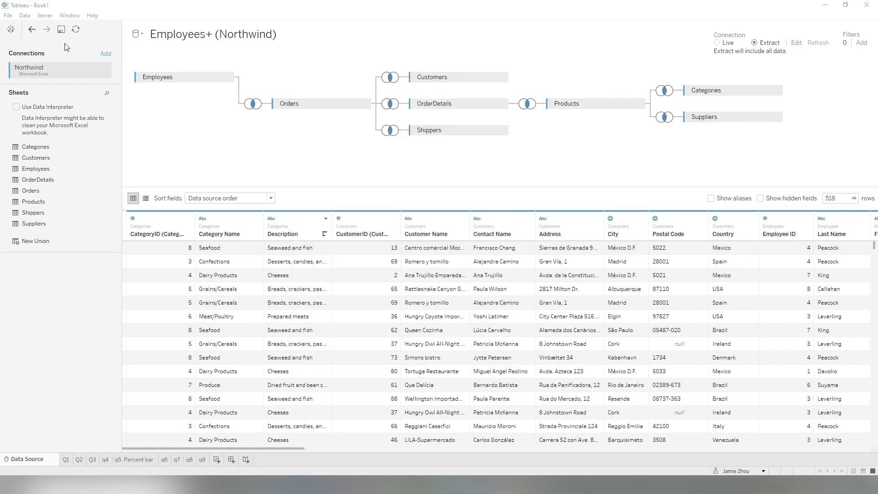
{"action": "left_click", "coordinate": [203, 460]}
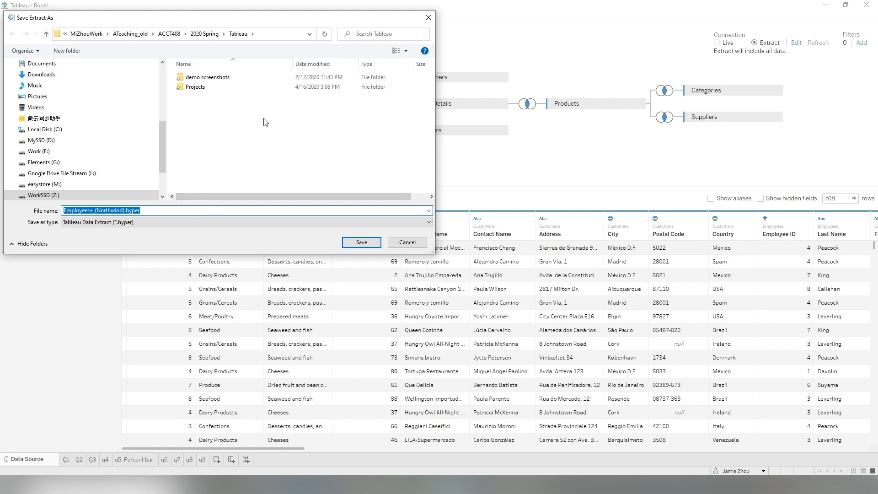
{"action": "left_click", "coordinate": [362, 242]}
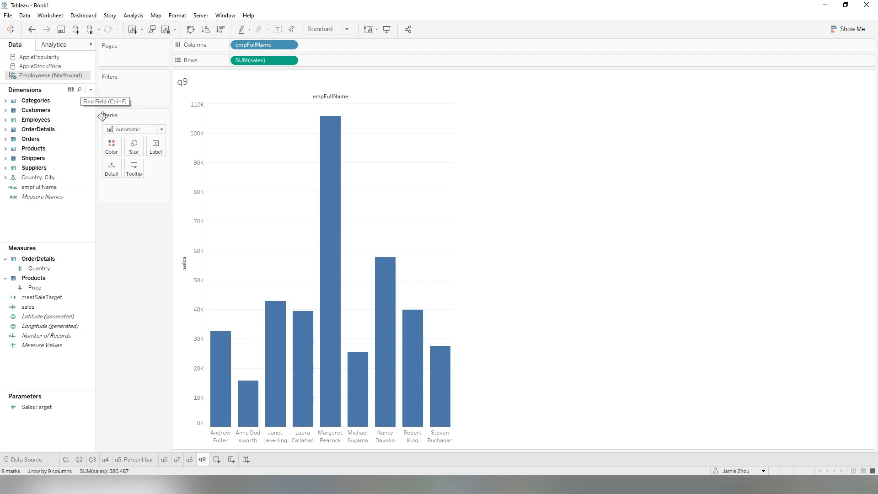
Extract the AppleStockPrice data source and save the extract as AppleStockPrice.hyper.
{"action": "left_click", "coordinate": [39, 66]}
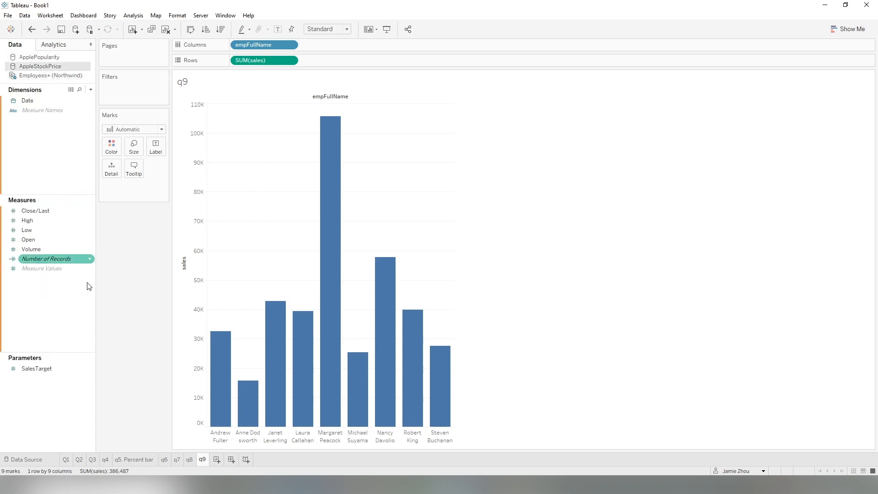
{"action": "left_click", "coordinate": [23, 459]}
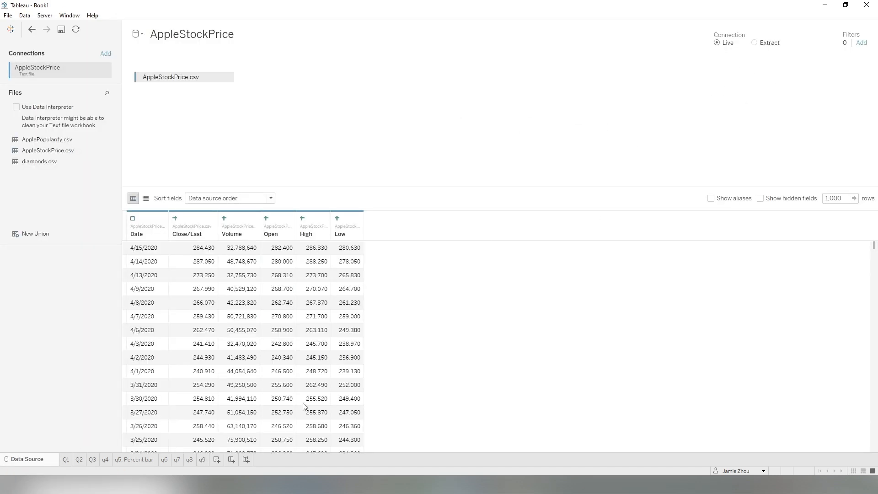
{"action": "left_click", "coordinate": [201, 459]}
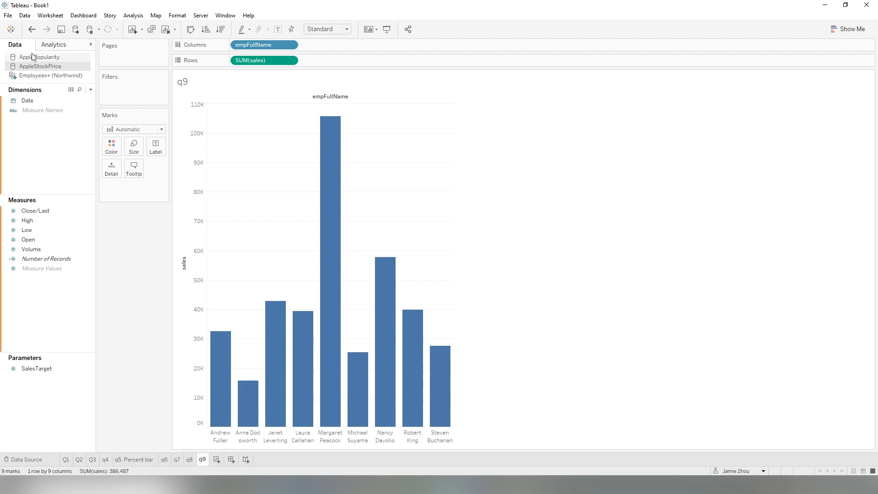
{"action": "right_click", "coordinate": [44, 68]}
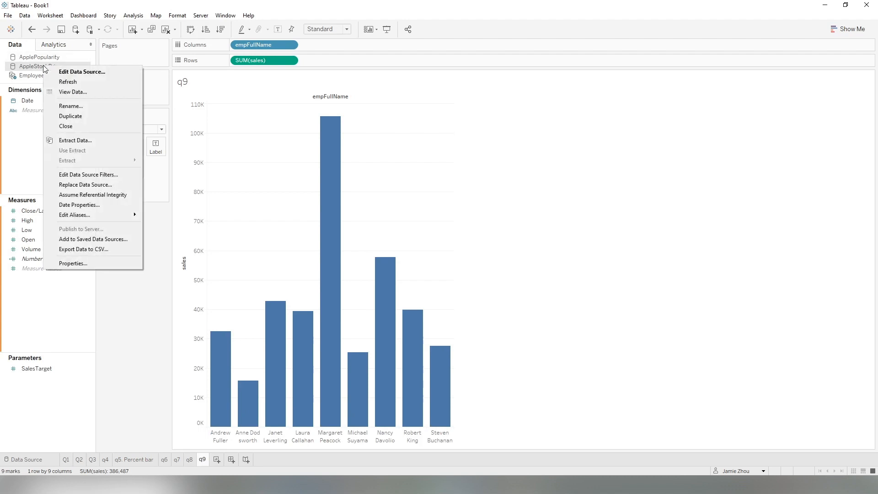
{"action": "left_click", "coordinate": [75, 142]}
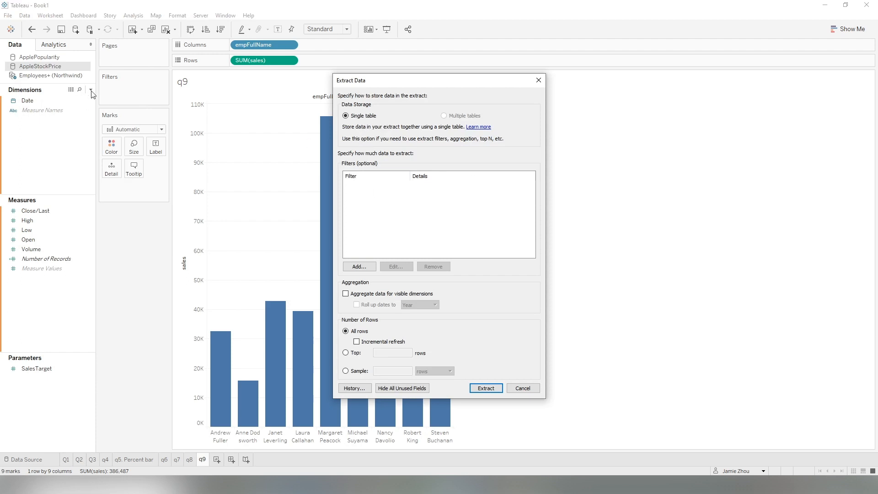
{"action": "left_click", "coordinate": [493, 389]}
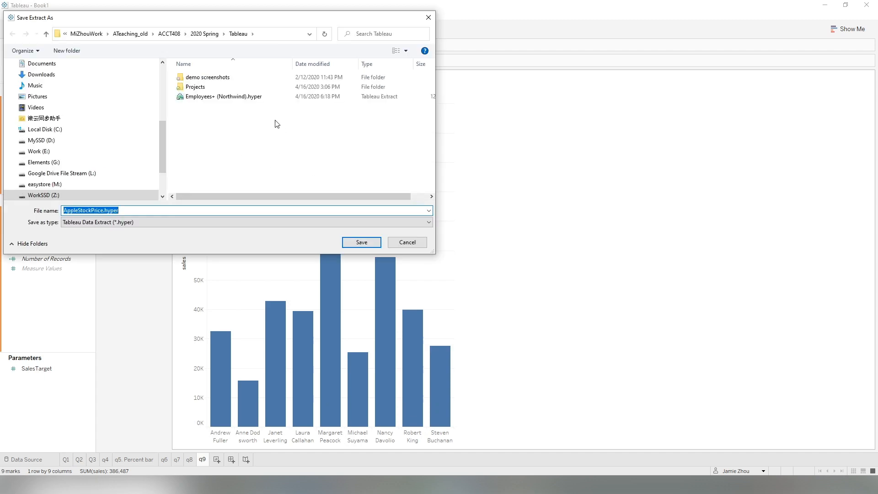
{"action": "left_click", "coordinate": [365, 243]}
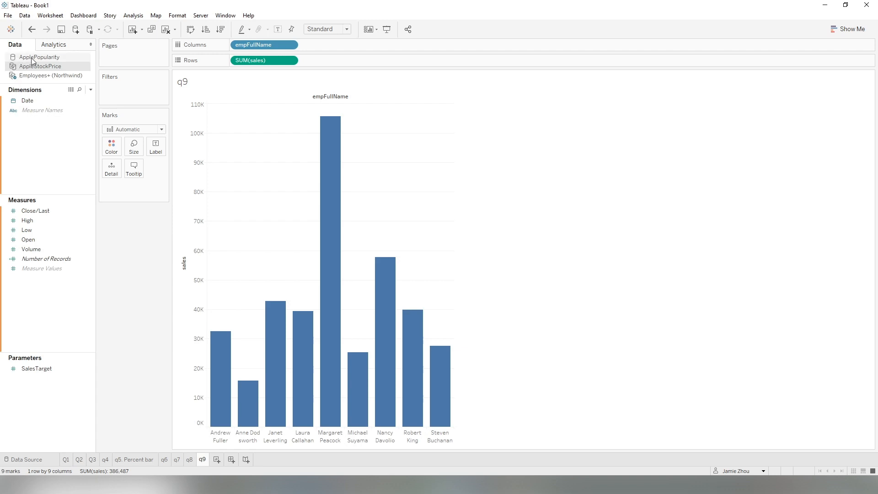
Extract the ApplePopularity data source and save the extract as ApplePopularity.hyper.
{"action": "left_click", "coordinate": [32, 58]}
{"action": "right_click", "coordinate": [41, 58]}
{"action": "left_click", "coordinate": [74, 134]}
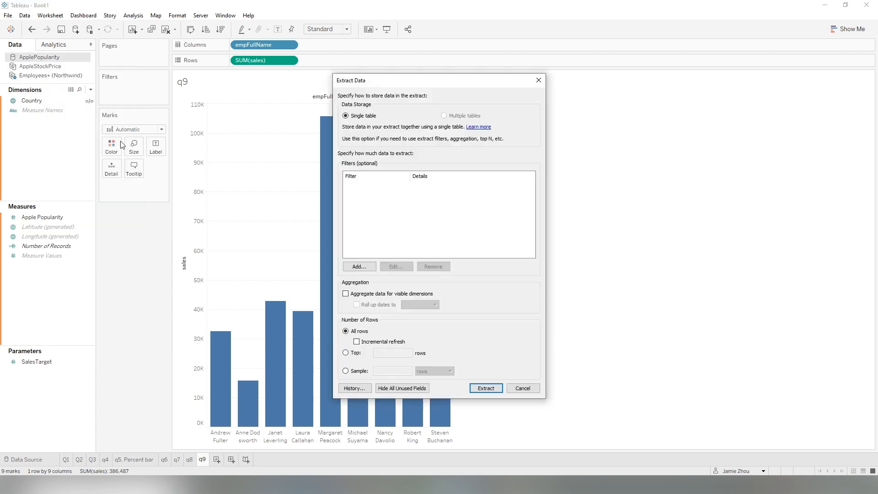
{"action": "left_click", "coordinate": [496, 388]}
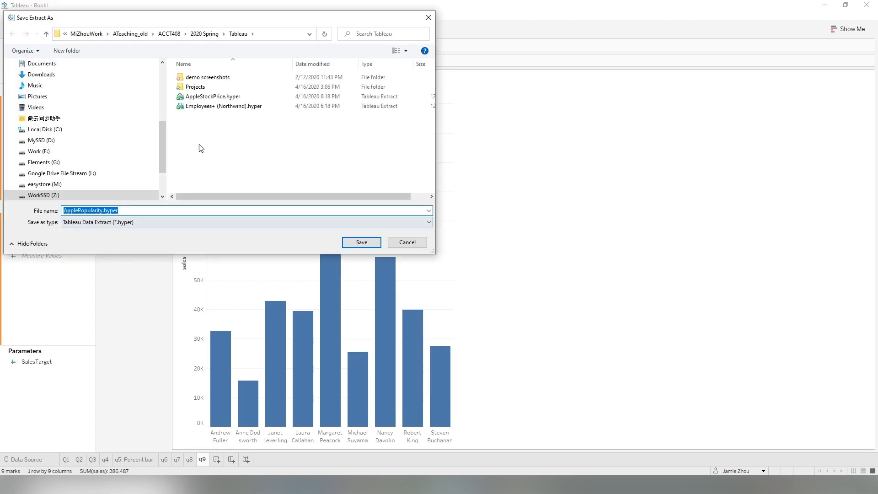
{"action": "left_click", "coordinate": [360, 243]}
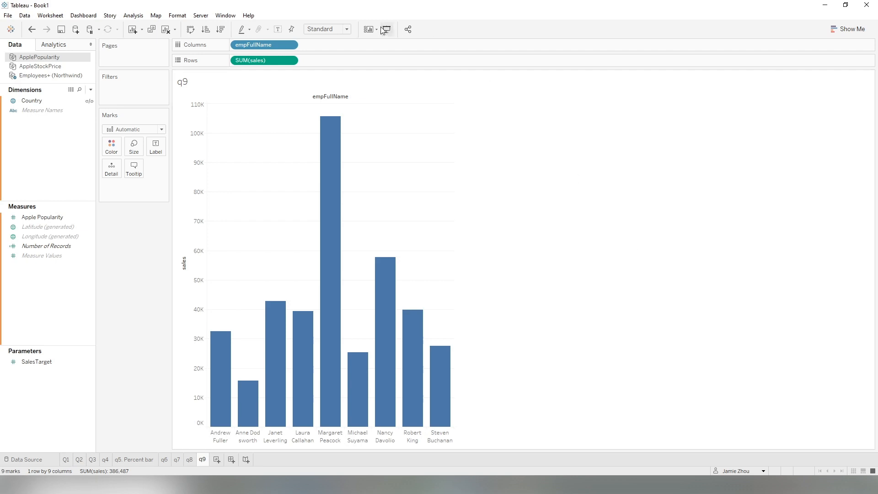
Publish the workbook to Tableau Public with the title Demo WorkBook and view the published q9 chart.
{"action": "left_click", "coordinate": [199, 16]}
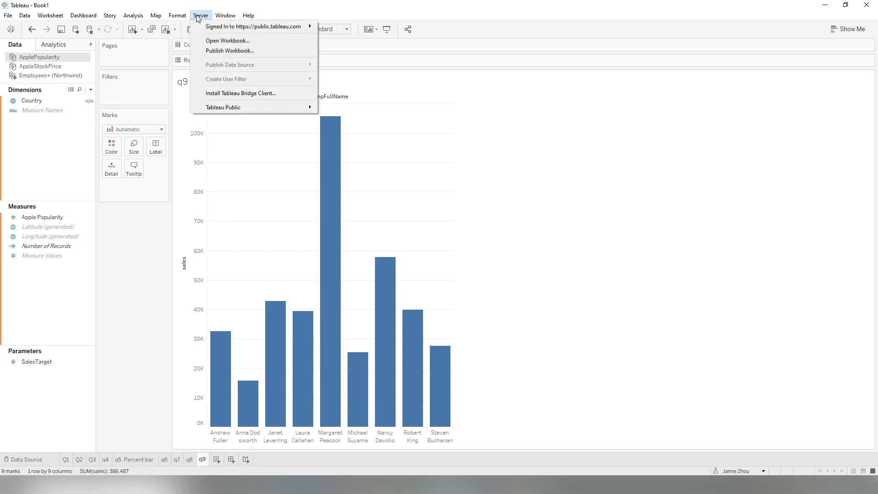
{"action": "mouse_move", "coordinate": [220, 29]}
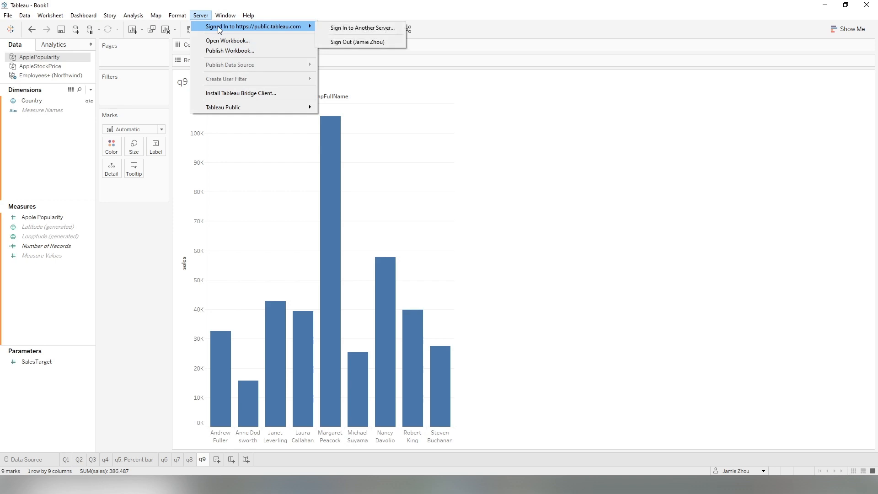
{"action": "left_click", "coordinate": [229, 51]}
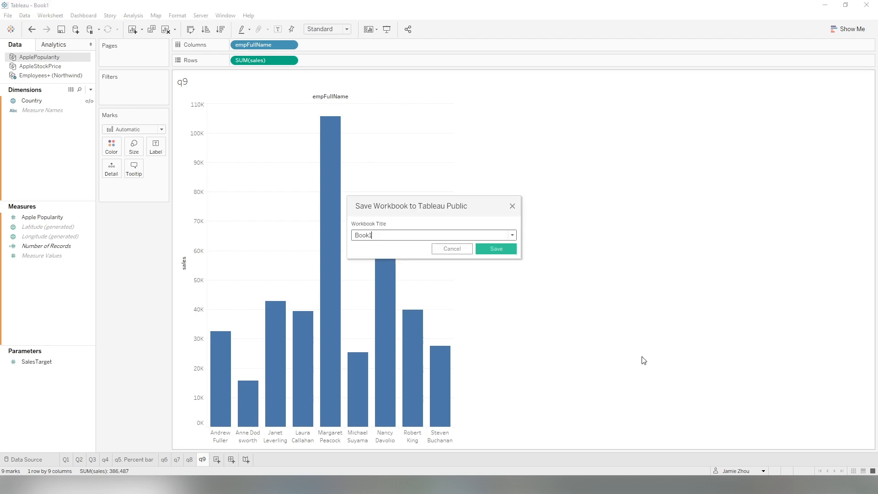
{"action": "double_click", "coordinate": [374, 236]}
{"action": "type", "text": "Demo Work"}
{"action": "left_click", "coordinate": [507, 249]}
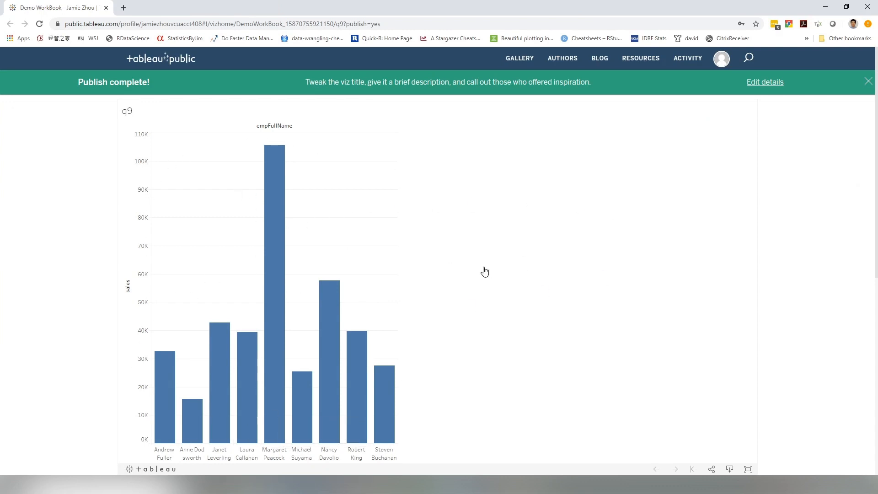
{"action": "scroll", "coordinate": [388, 334], "scroll_direction": "down", "scroll_amount": 3}
{"action": "scroll", "coordinate": [395, 295], "scroll_direction": "up", "scroll_amount": 3}
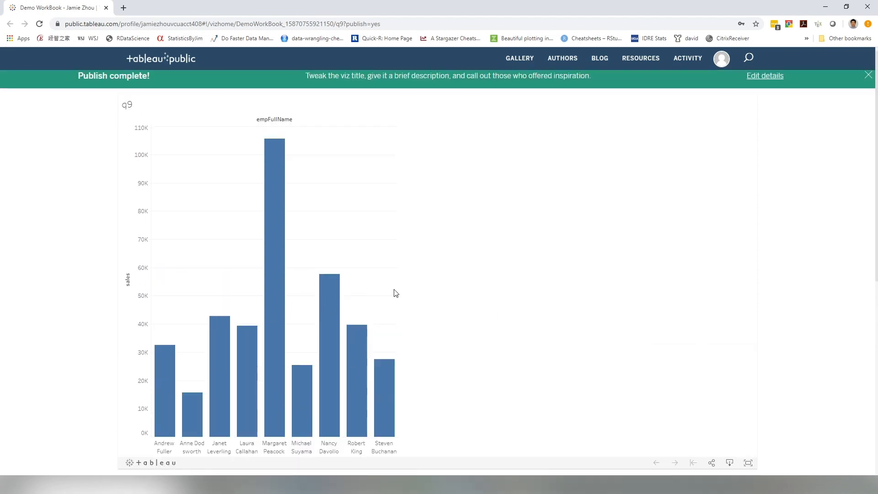
Scroll to the workbook's metadata list and open the published Q1 sheet to review its chart.
{"action": "scroll", "coordinate": [174, 213], "scroll_direction": "down", "scroll_amount": 2}
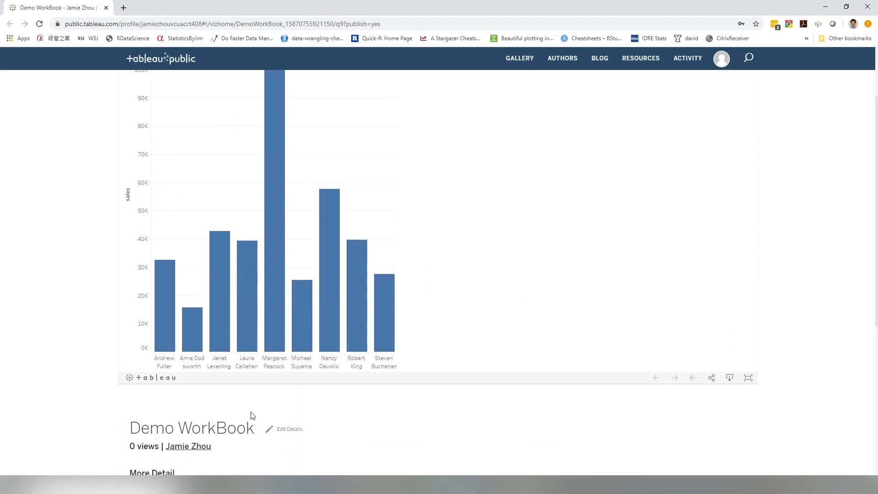
{"action": "scroll", "coordinate": [615, 385], "scroll_direction": "down", "scroll_amount": 6}
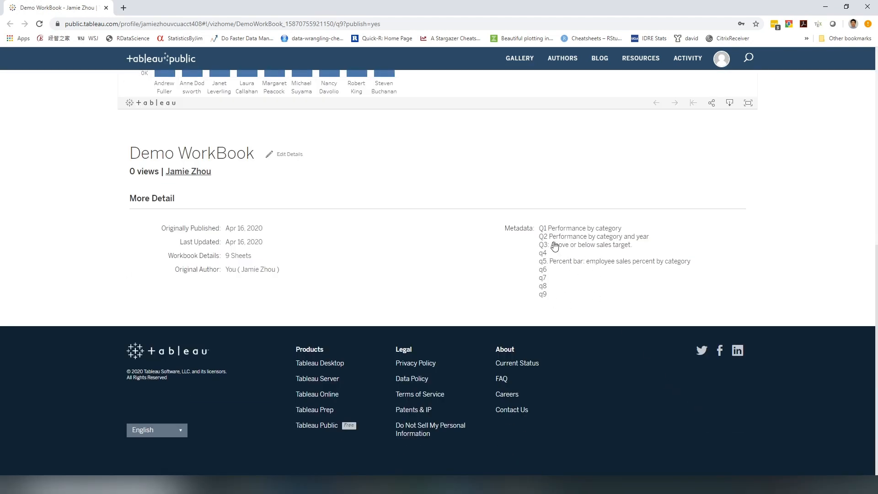
{"action": "left_click", "coordinate": [571, 229]}
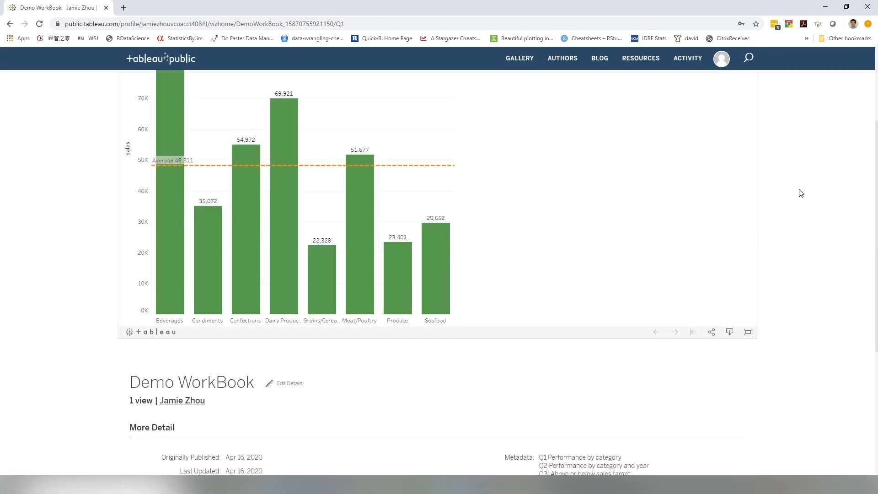
{"action": "scroll", "coordinate": [785, 252], "scroll_direction": "up", "scroll_amount": 3}
{"action": "scroll", "coordinate": [784, 253], "scroll_direction": "down", "scroll_amount": 6}
{"action": "scroll", "coordinate": [778, 229], "scroll_direction": "up", "scroll_amount": 4}
{"action": "scroll", "coordinate": [777, 215], "scroll_direction": "down", "scroll_amount": 6}
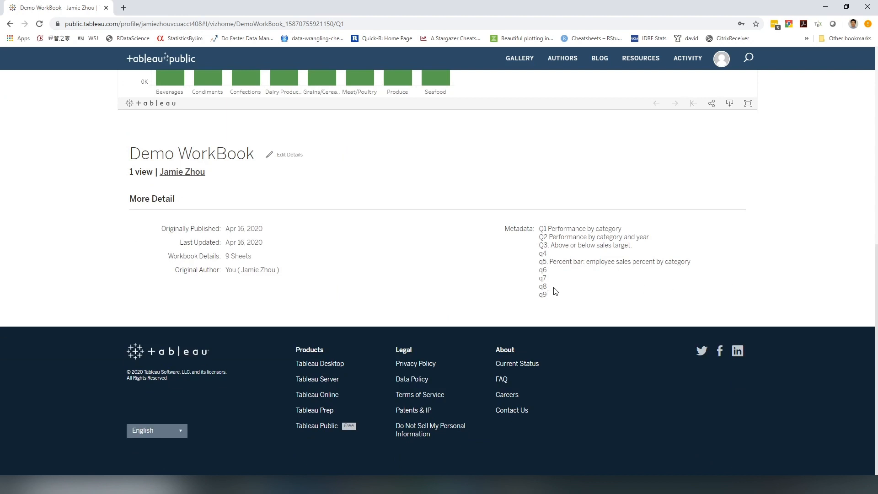
Open the published q7, q8 and q9 sheets in turn from the workbook's metadata list.
{"action": "left_click", "coordinate": [543, 279]}
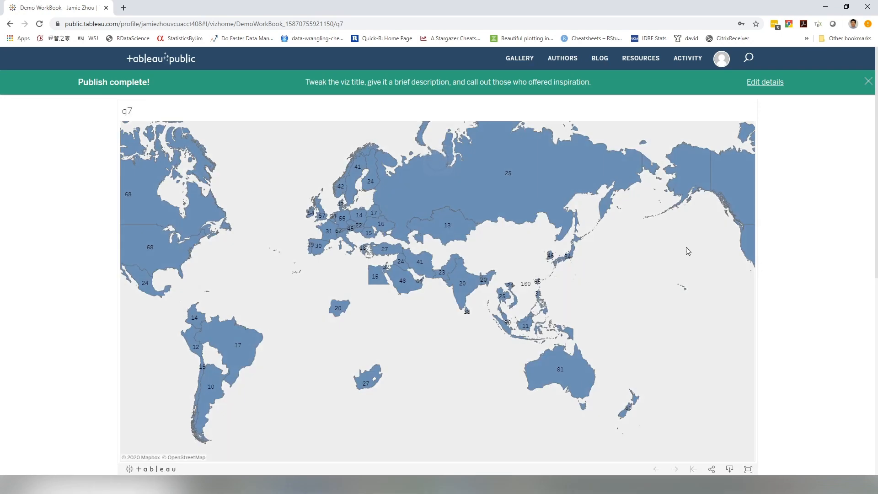
{"action": "scroll", "coordinate": [783, 267], "scroll_direction": "down", "scroll_amount": 8}
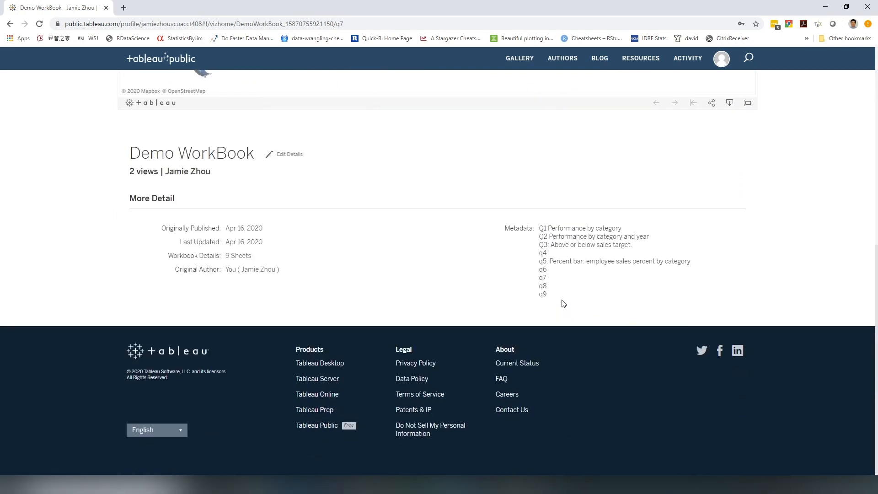
{"action": "left_click", "coordinate": [543, 286]}
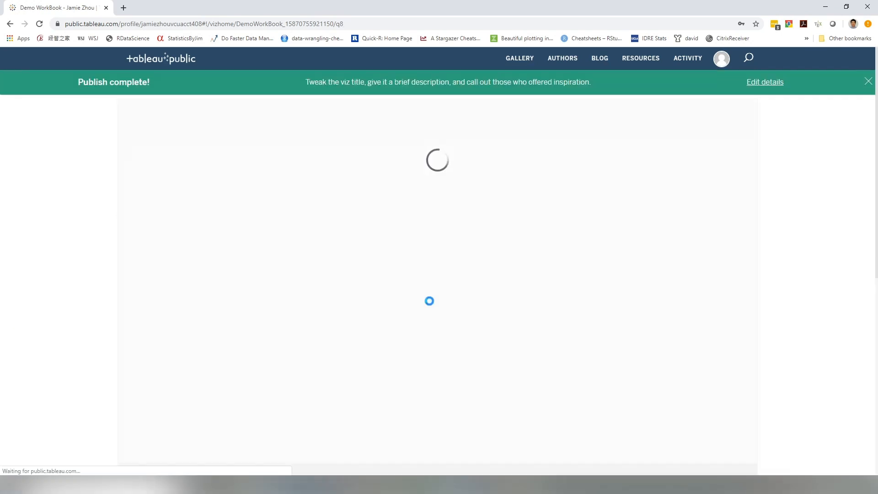
{"action": "scroll", "coordinate": [813, 262], "scroll_direction": "down", "scroll_amount": 6}
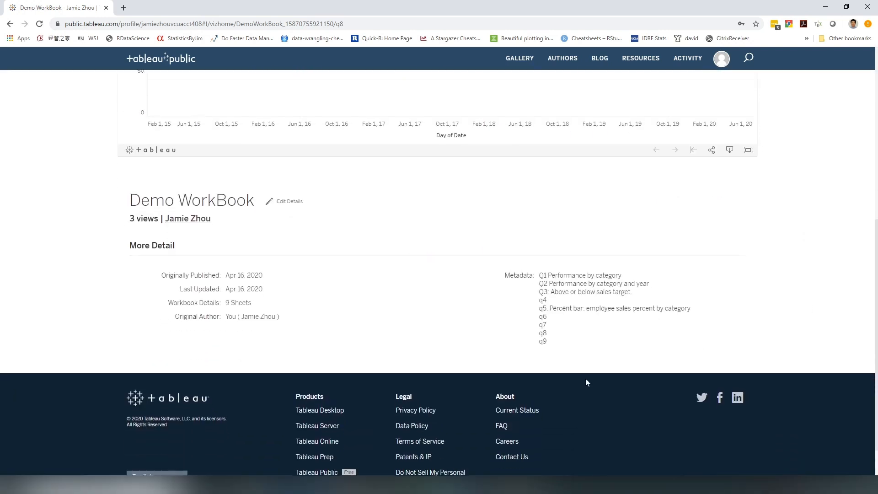
{"action": "left_click", "coordinate": [546, 342]}
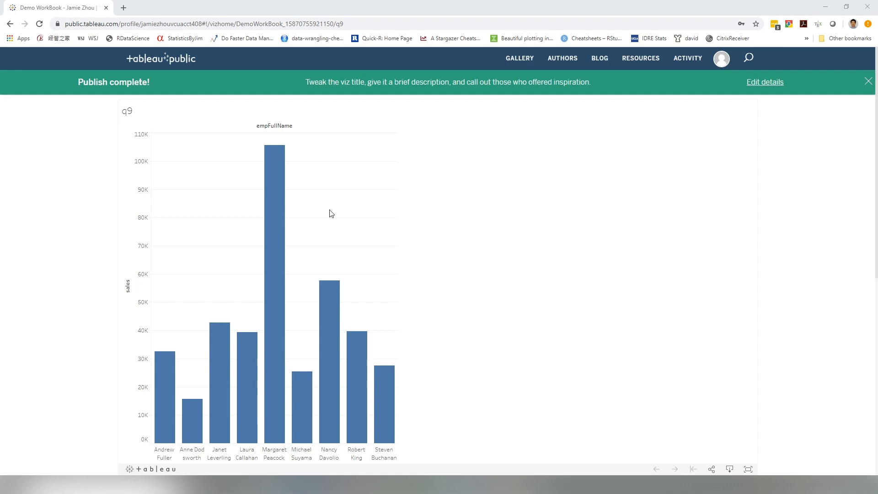
Edit the workbook details to show workbook sheets as tabs and save the change.
{"action": "scroll", "coordinate": [715, 308], "scroll_direction": "down", "scroll_amount": 8}
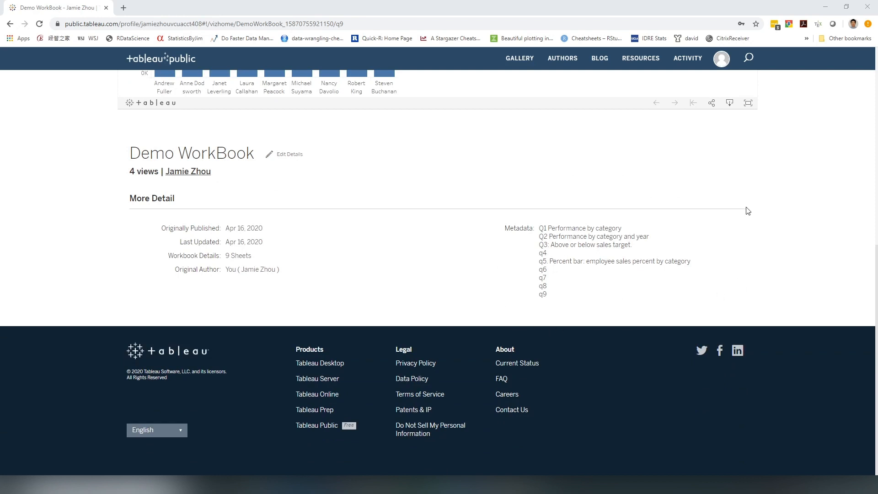
{"action": "left_click", "coordinate": [287, 155]}
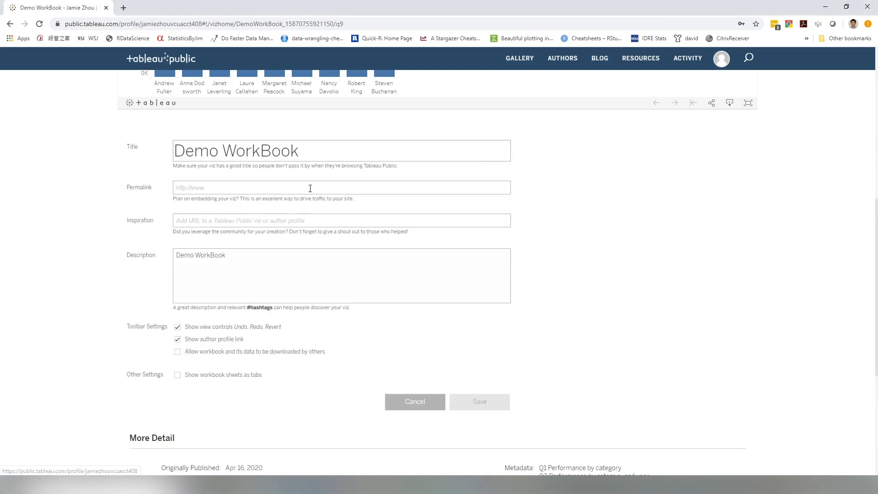
{"action": "left_click", "coordinate": [178, 376]}
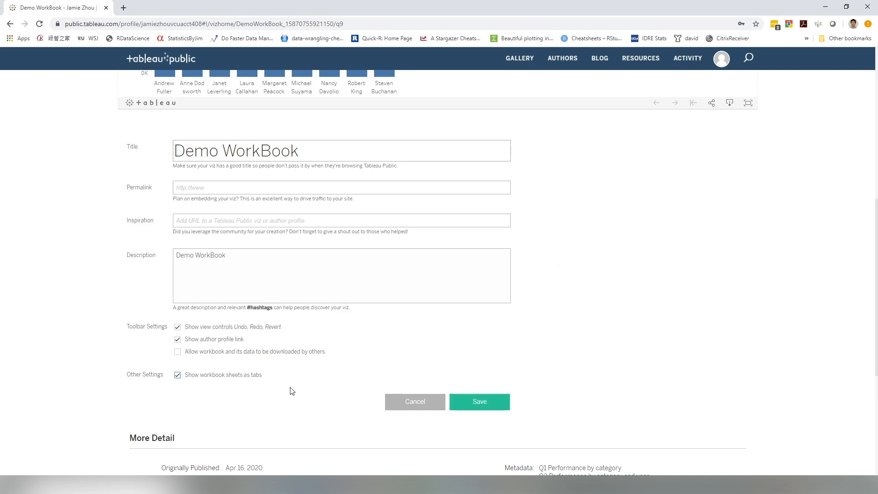
{"action": "left_click", "coordinate": [481, 403]}
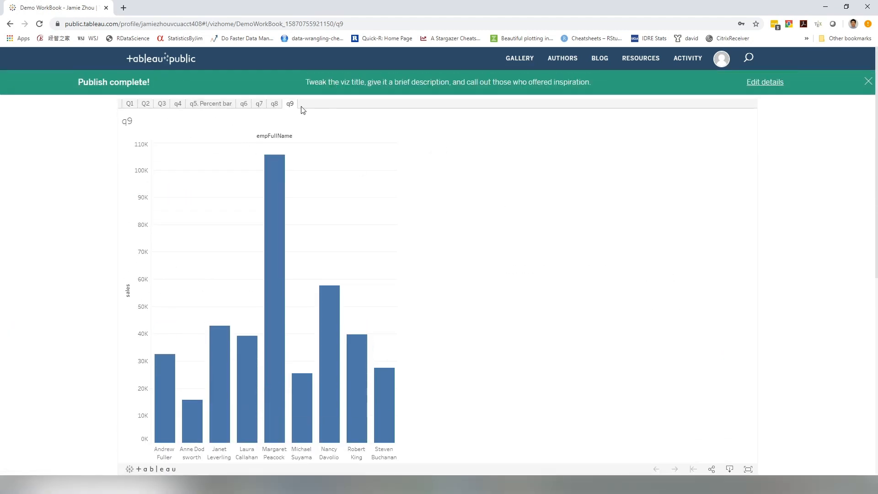
Browse the published q6 and Q2 sheets using the new sheet tabs.
{"action": "left_click", "coordinate": [243, 103]}
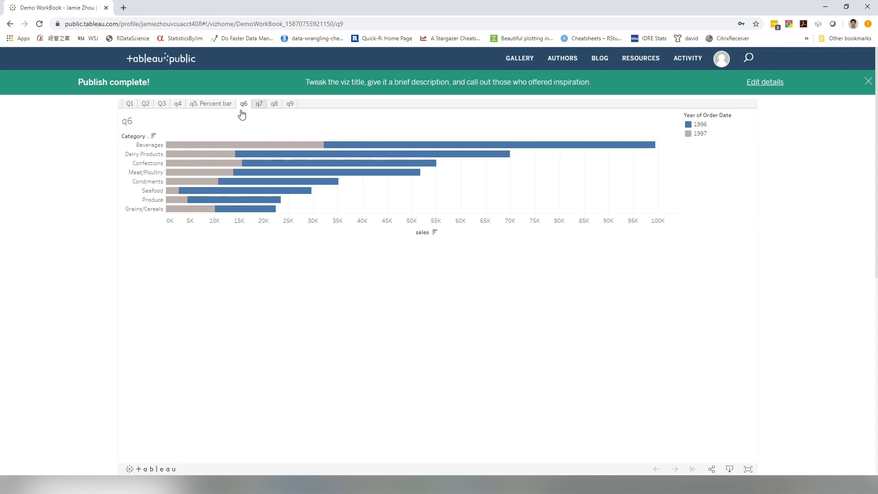
{"action": "left_click", "coordinate": [144, 103]}
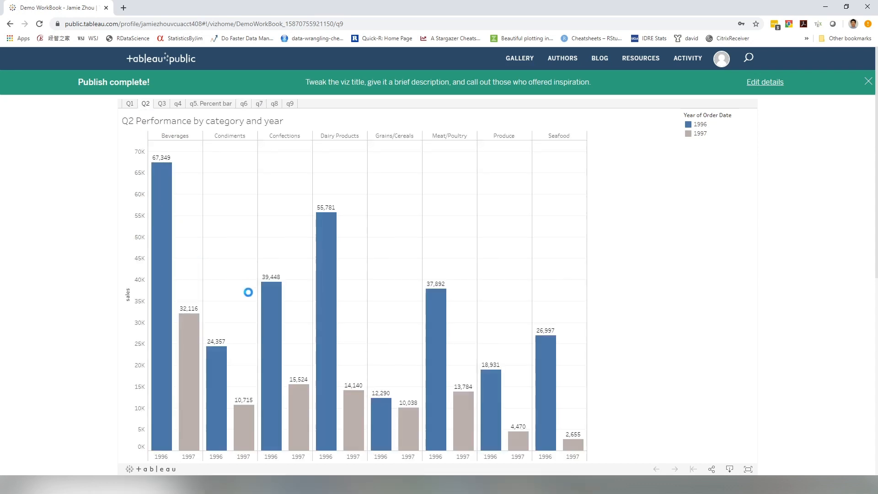